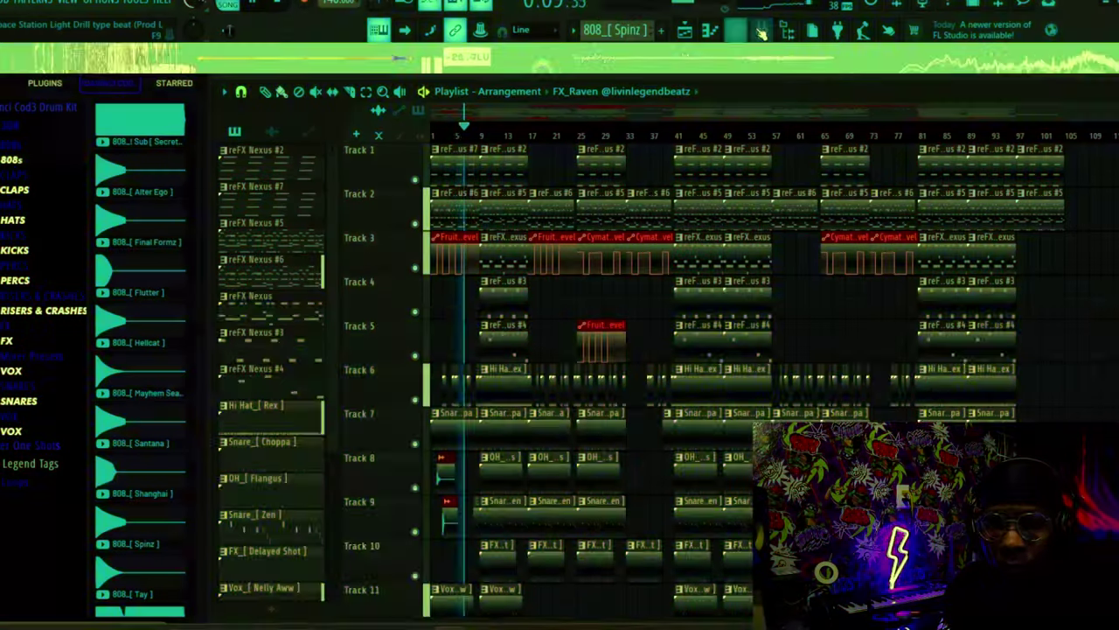
Open the mixer and check the Nexus preset loaded on the reFX Nexus #5 channel.
{"action": "left_click", "coordinate": [767, 31]}
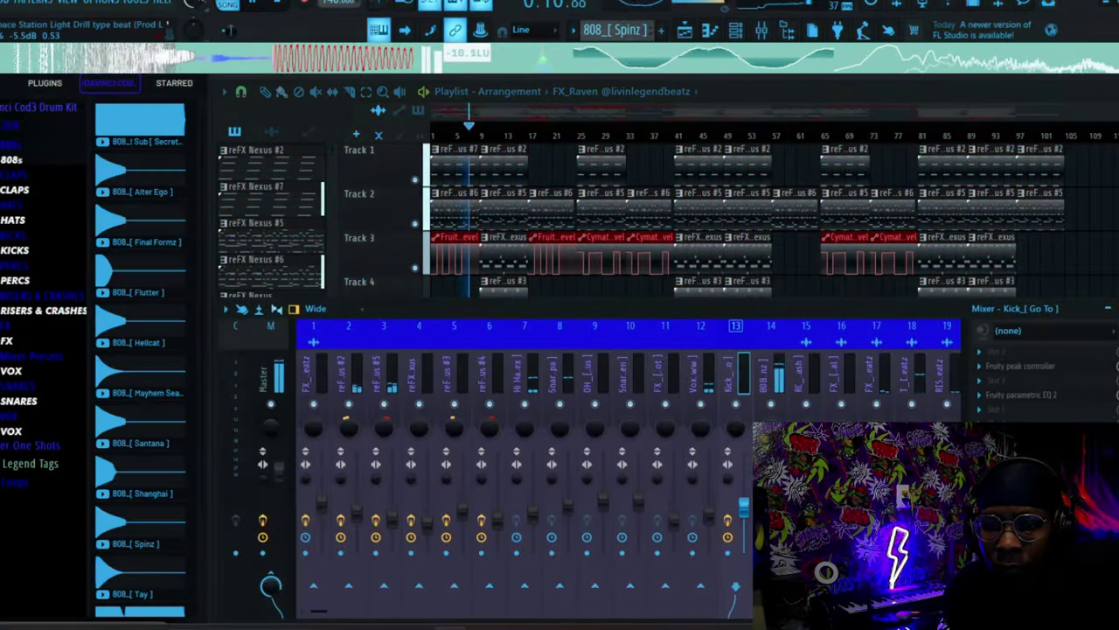
{"action": "left_click", "coordinate": [872, 376]}
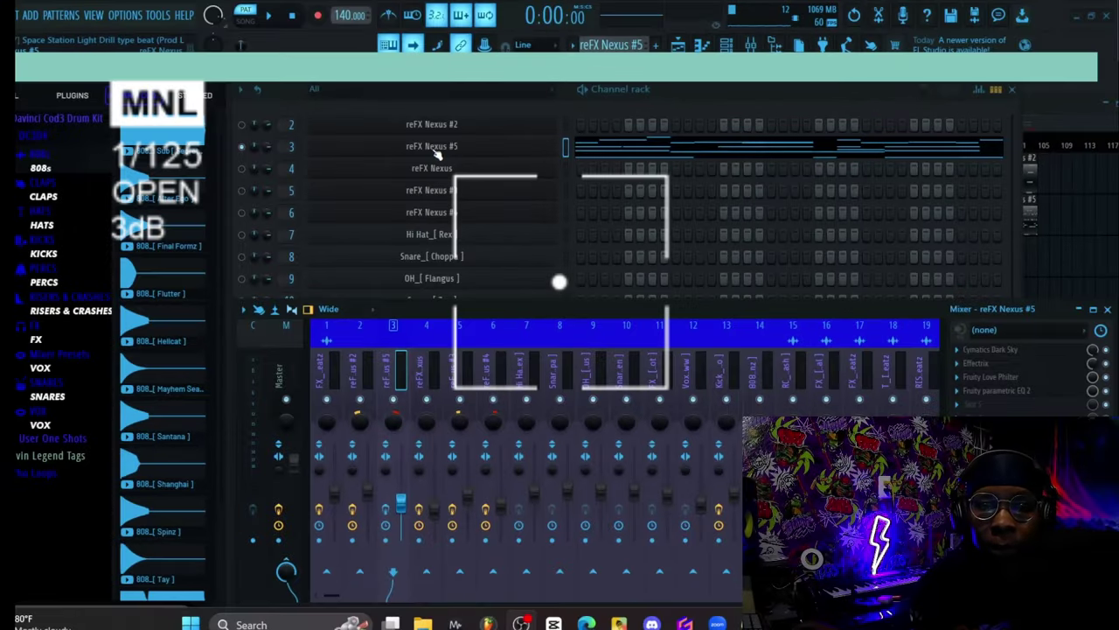
{"action": "left_click", "coordinate": [435, 147]}
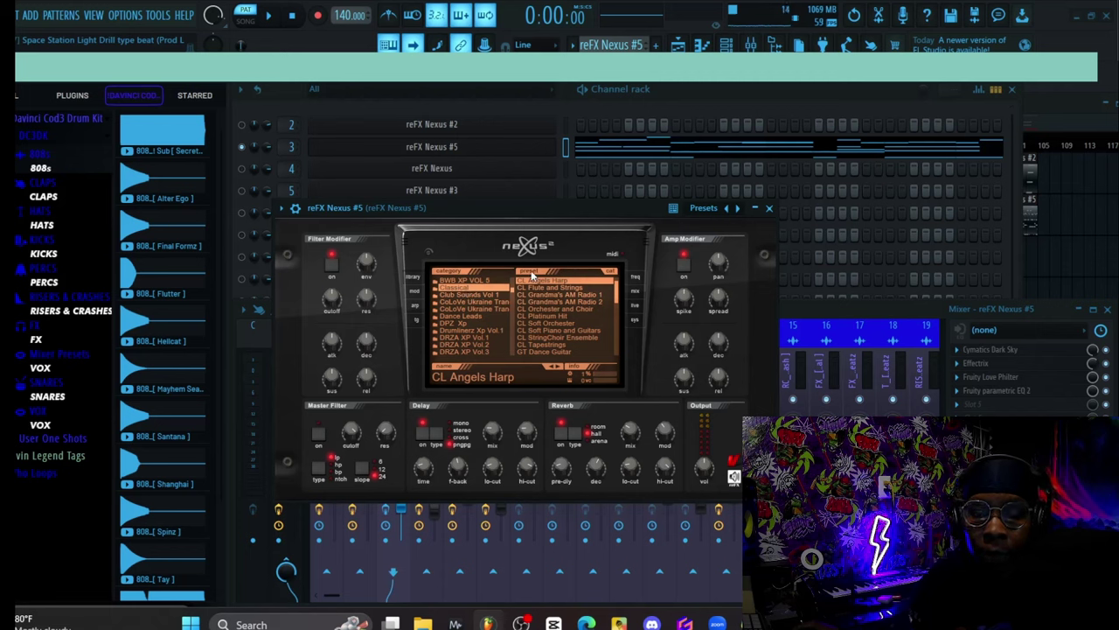
{"action": "left_click", "coordinate": [769, 209]}
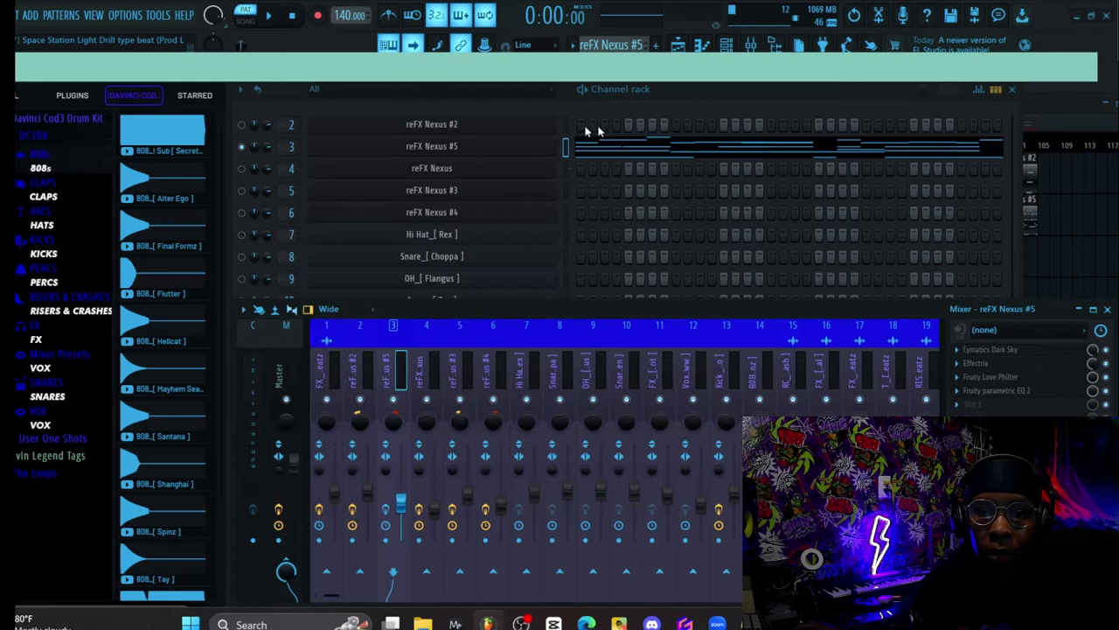
Examine the notes of the reFX Nexus #5 channel in the piano roll while playing back the pattern.
{"action": "right_click", "coordinate": [422, 149]}
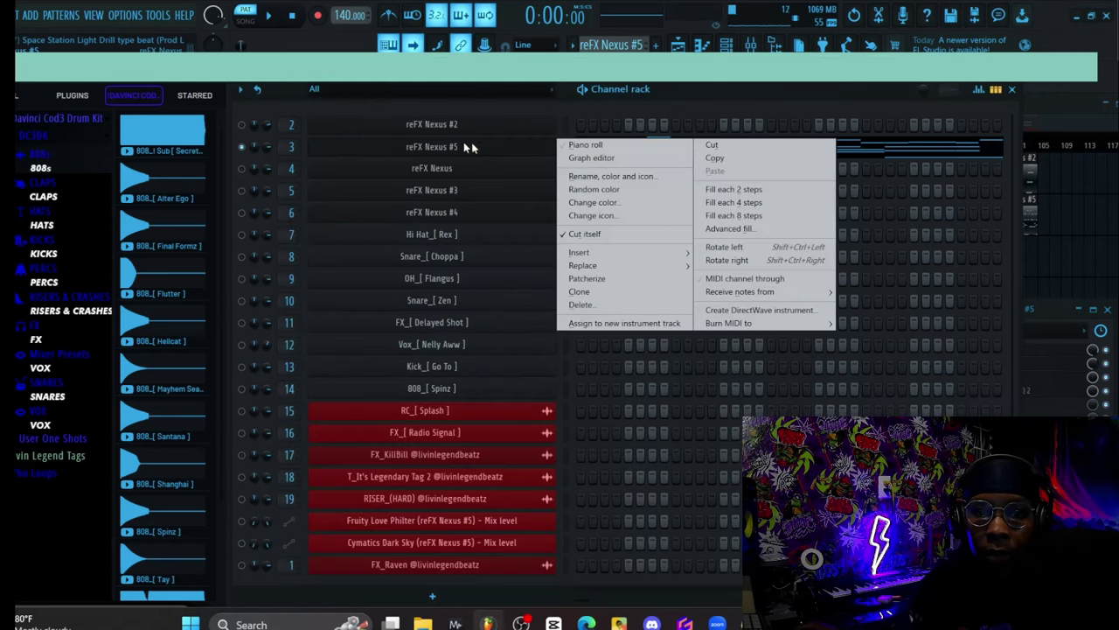
{"action": "left_click", "coordinate": [591, 144]}
{"action": "scroll", "coordinate": [316, 333], "scroll_direction": "down", "scroll_amount": 4}
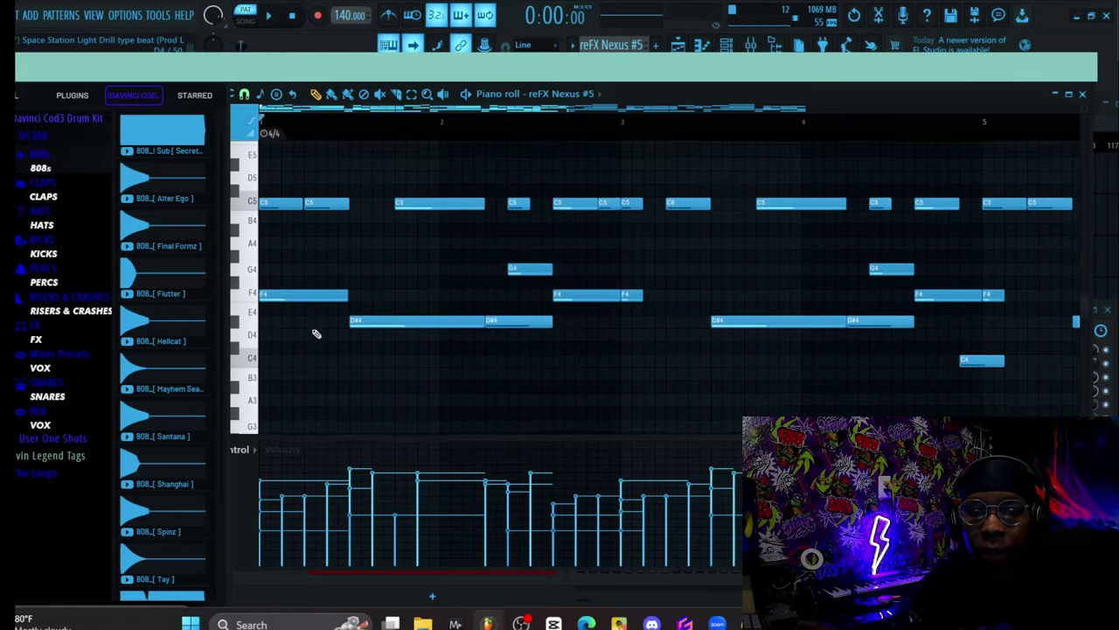
{"action": "scroll", "coordinate": [316, 333], "scroll_direction": "up", "scroll_amount": 3}
{"action": "left_click", "coordinate": [272, 17]}
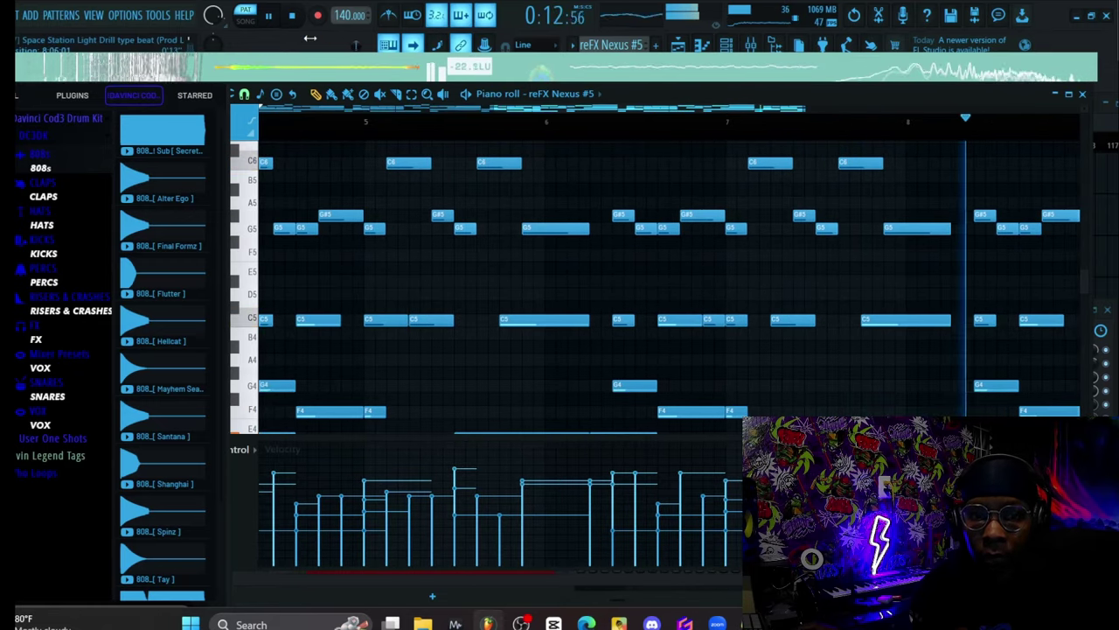
{"action": "left_click", "coordinate": [293, 17]}
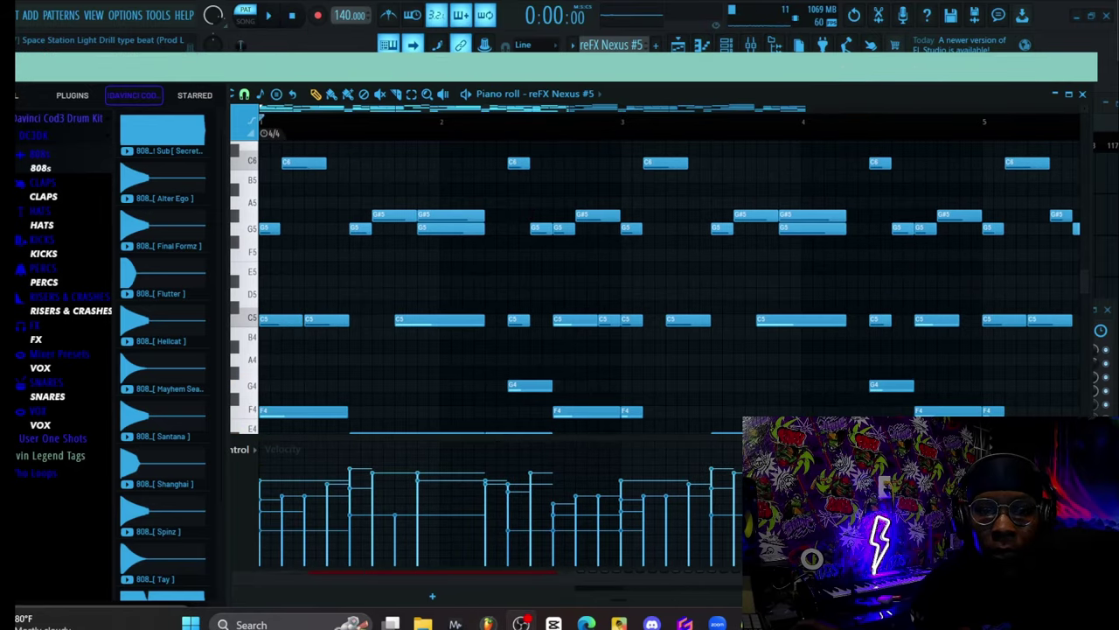
{"action": "left_click", "coordinate": [1082, 94]}
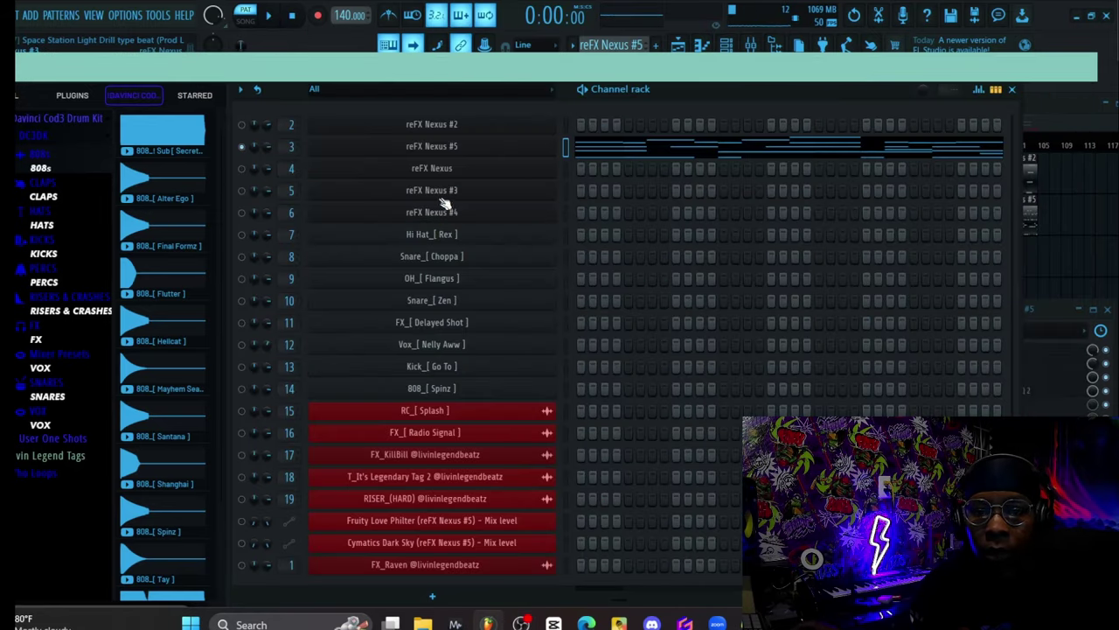
Inspect the reFX Nexus #5 mixer effects, including Cymatics Dark Sky and Fruity parametric EQ 2, and audition the processed pattern.
{"action": "left_click", "coordinate": [1052, 315]}
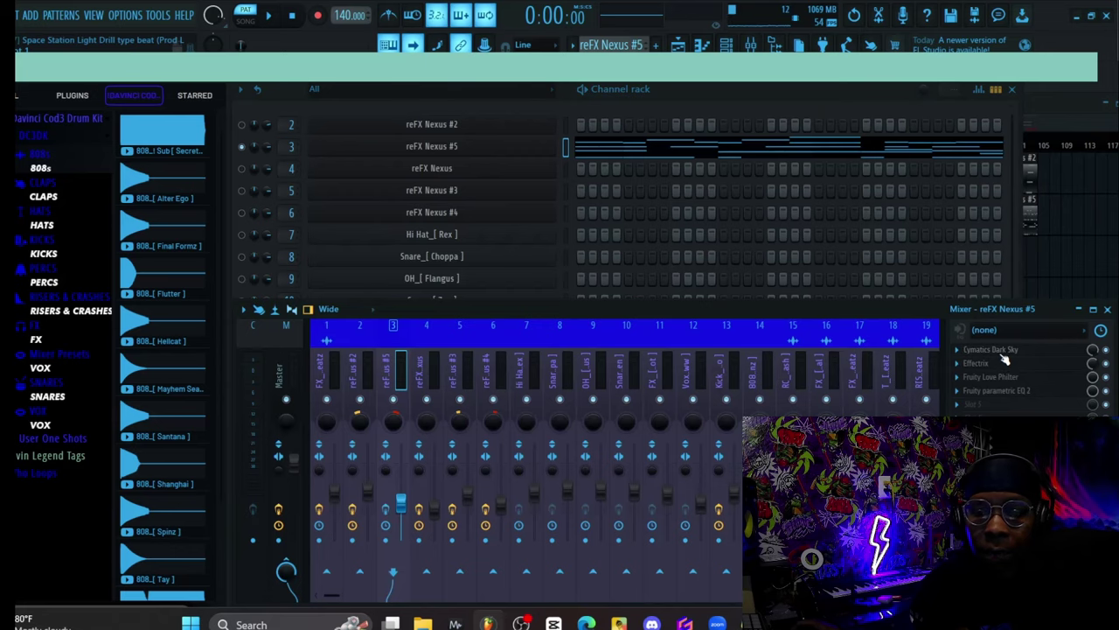
{"action": "left_click", "coordinate": [1004, 352]}
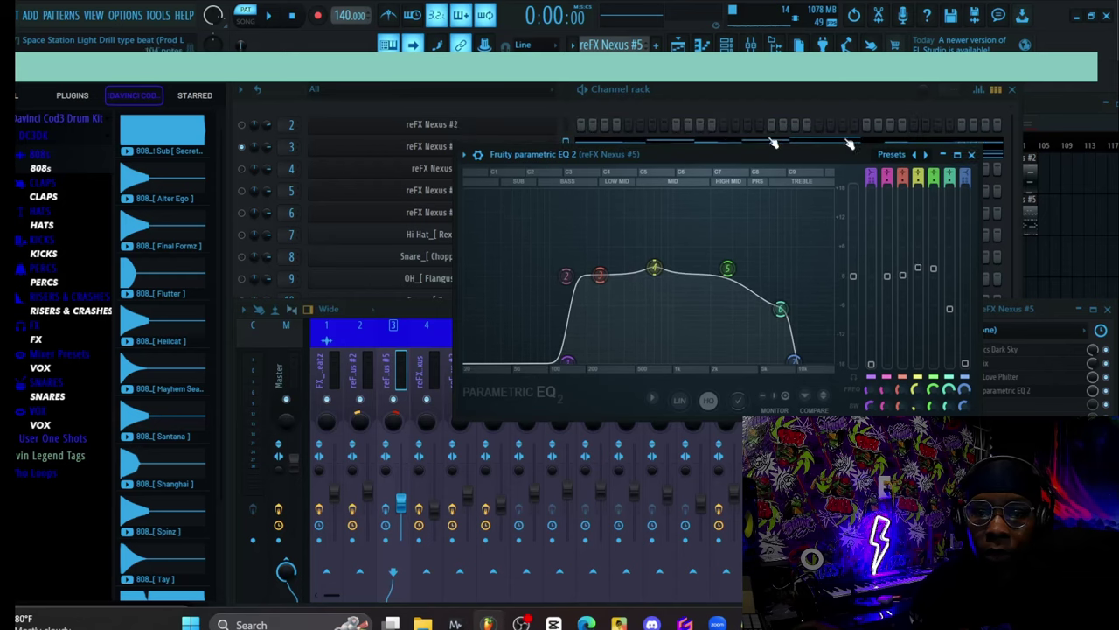
{"action": "left_click", "coordinate": [970, 155]}
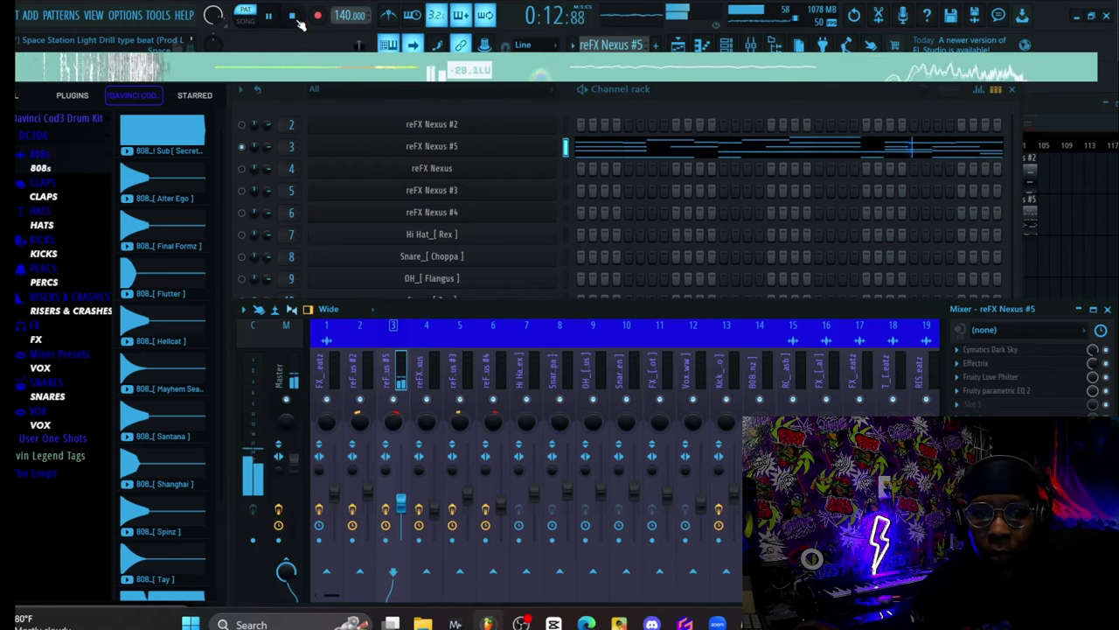
{"action": "left_click", "coordinate": [297, 21]}
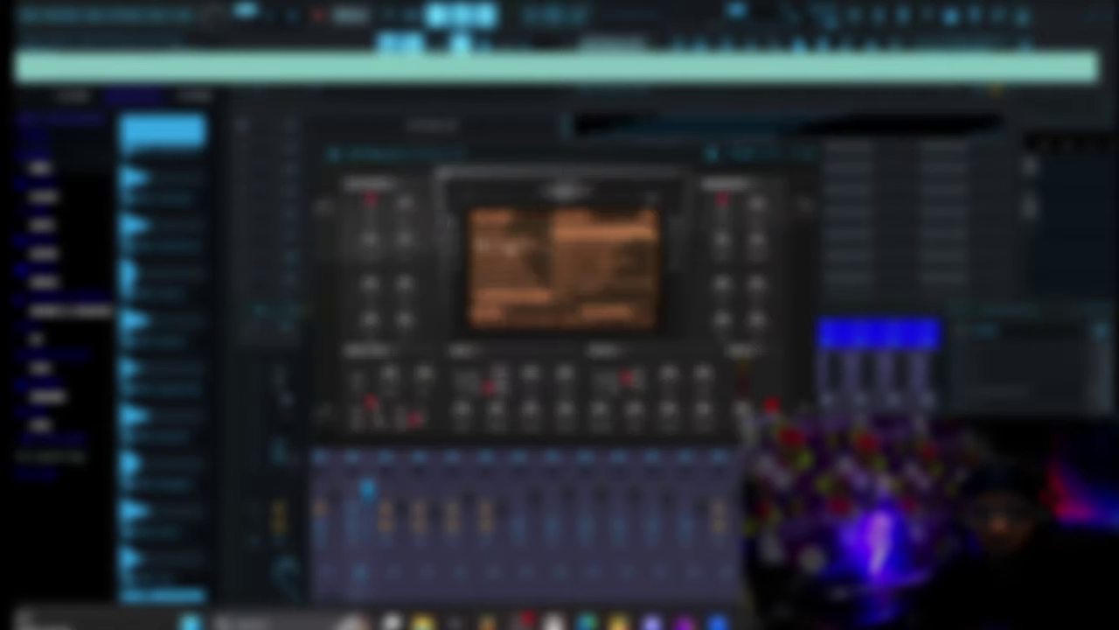
Check the Nexus preset on the reFX Nexus #2 channel and audition its pattern.
{"action": "left_click_drag", "start_coordinate": [511, 145], "coordinate": [512, 152]}
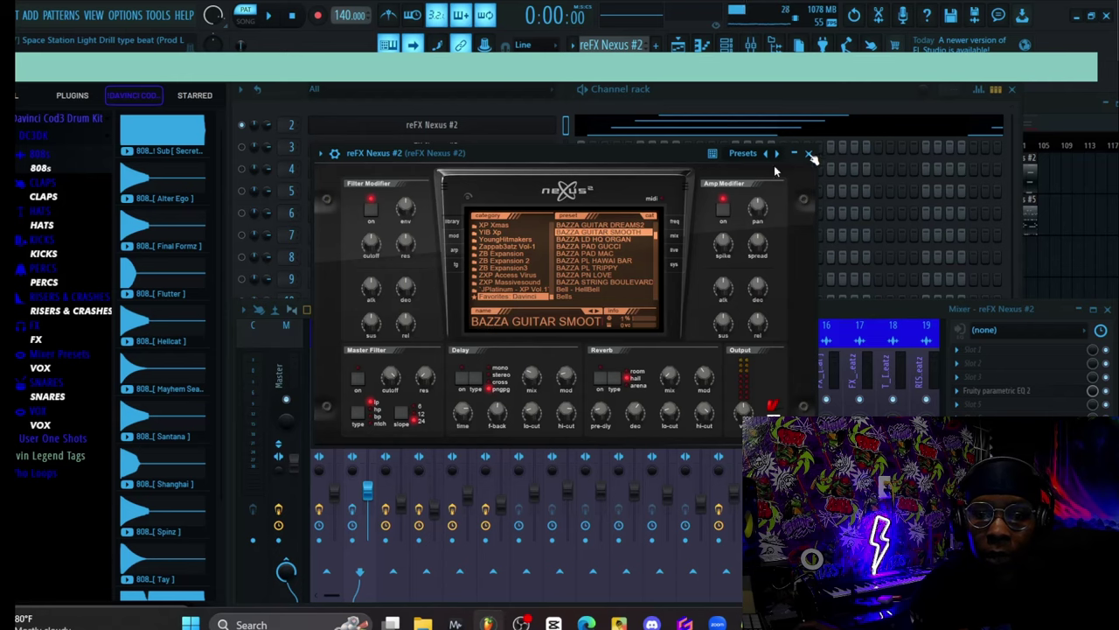
{"action": "left_click", "coordinate": [809, 154]}
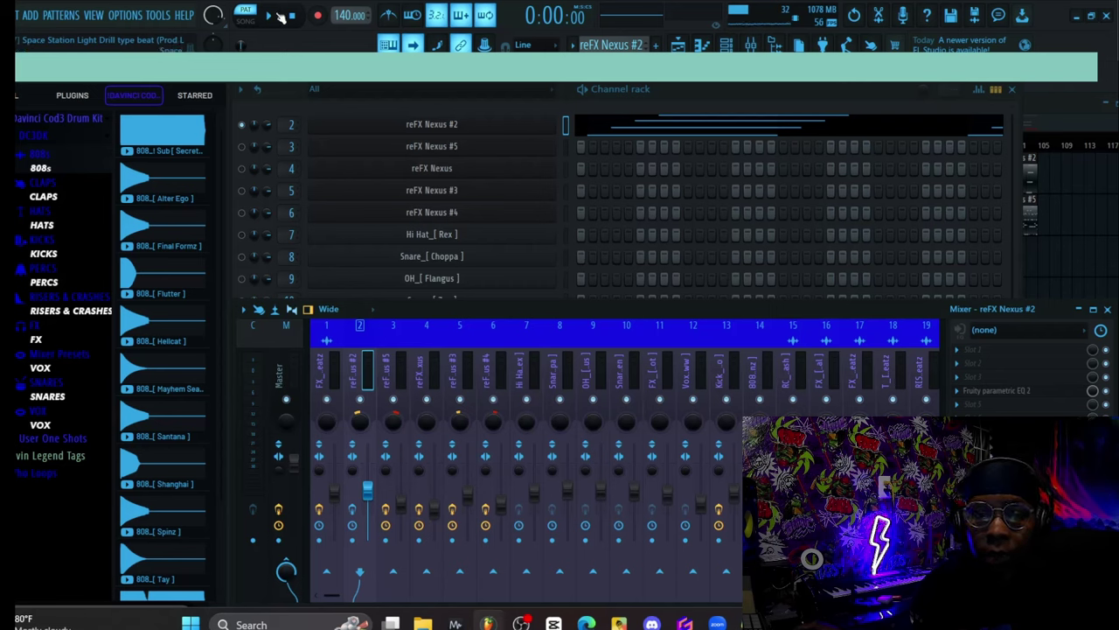
{"action": "left_click", "coordinate": [273, 18]}
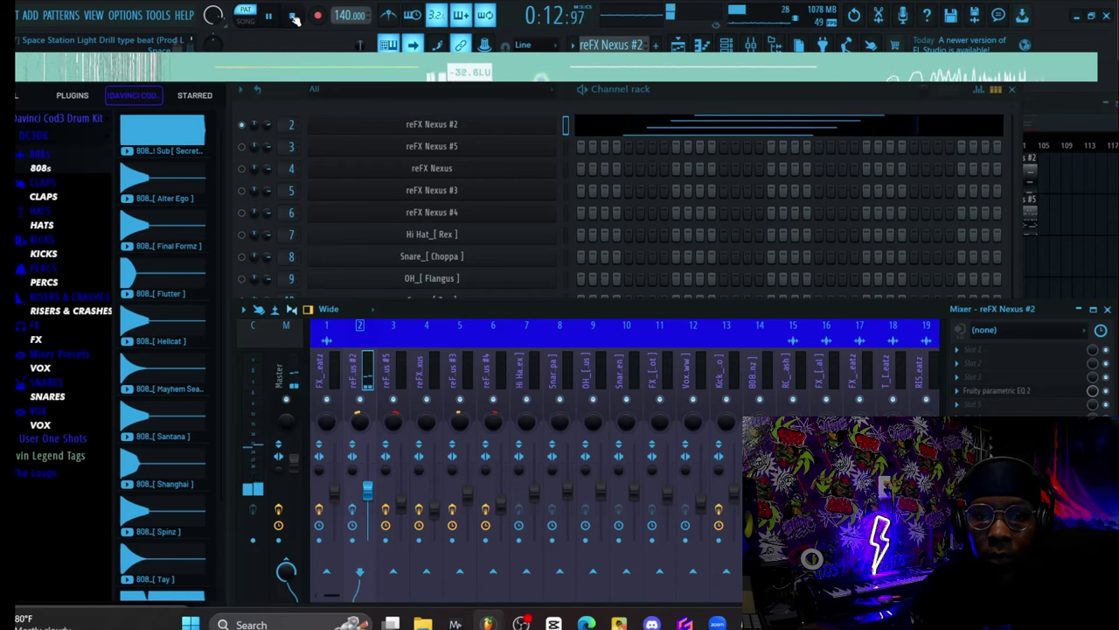
{"action": "left_click", "coordinate": [294, 16]}
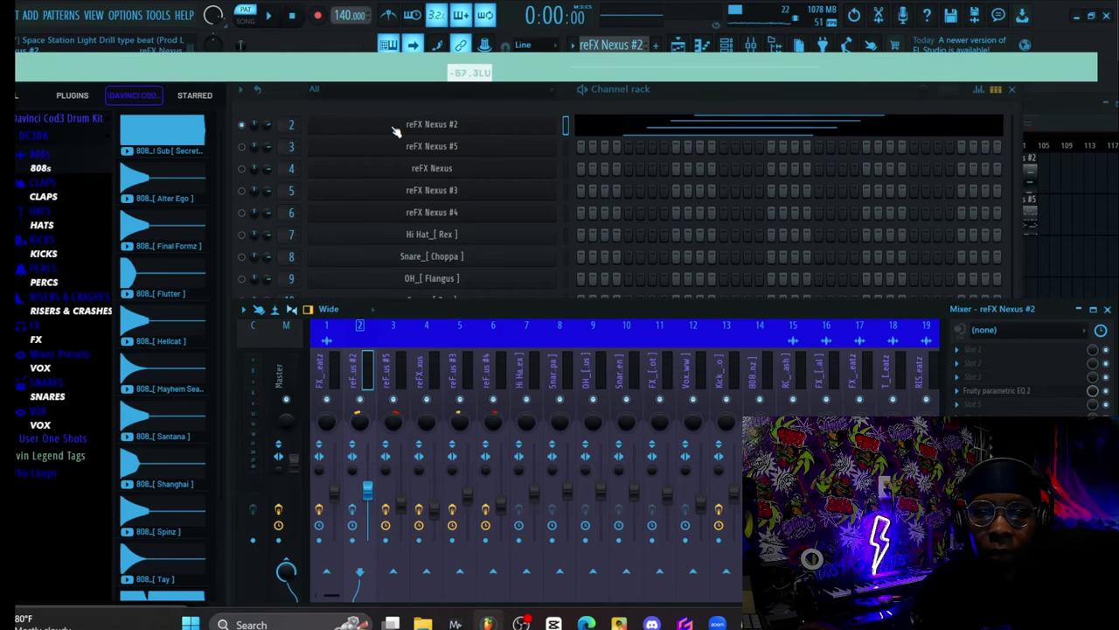
Recheck the reFX Nexus #2 instrument and examine its Fruity parametric EQ 2 curve during playback.
{"action": "left_click", "coordinate": [396, 128]}
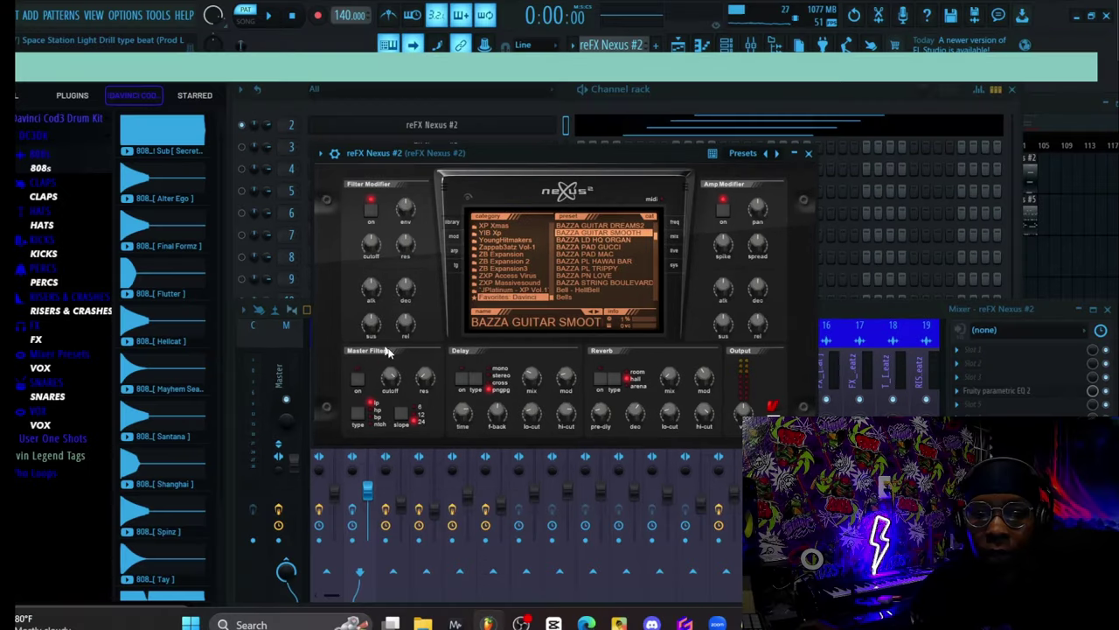
{"action": "left_click", "coordinate": [810, 153]}
{"action": "left_click", "coordinate": [1027, 397]}
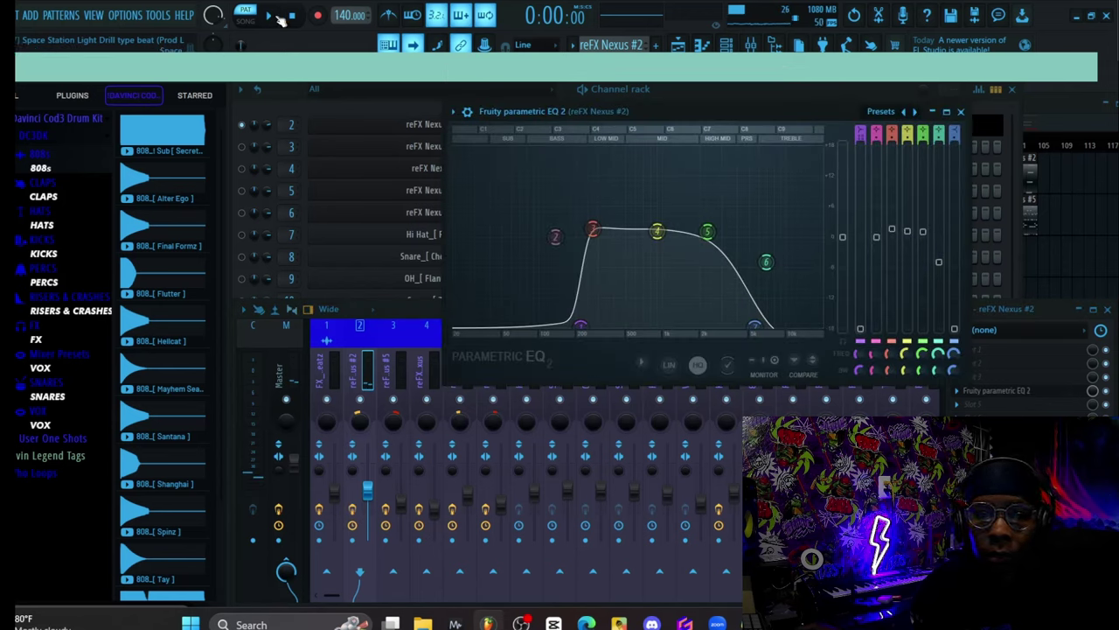
{"action": "left_click", "coordinate": [274, 16]}
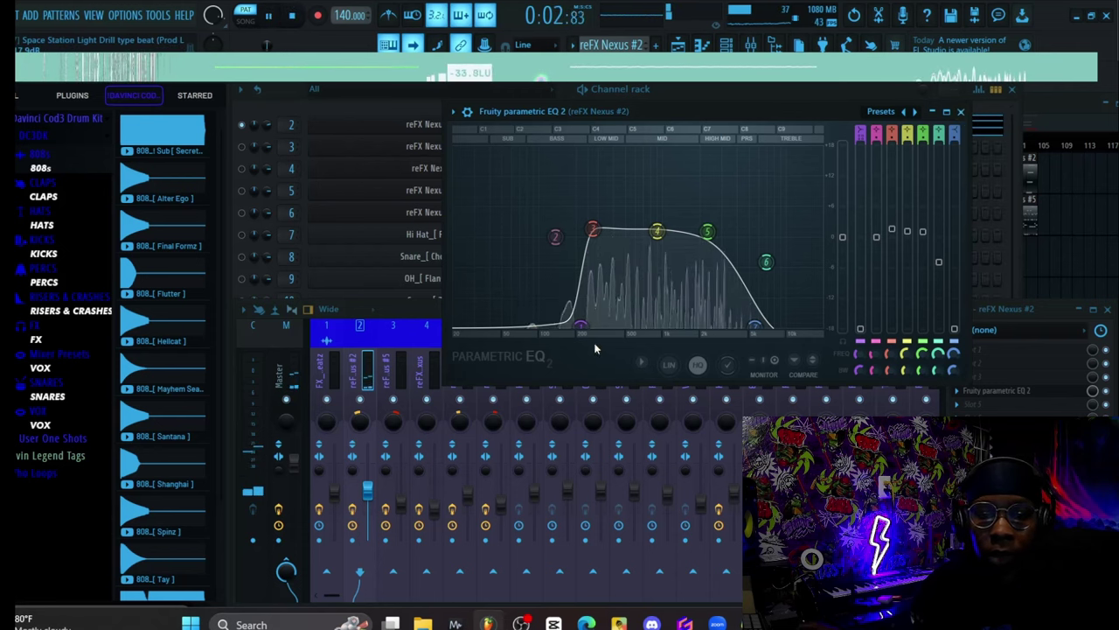
{"action": "left_click", "coordinate": [961, 111]}
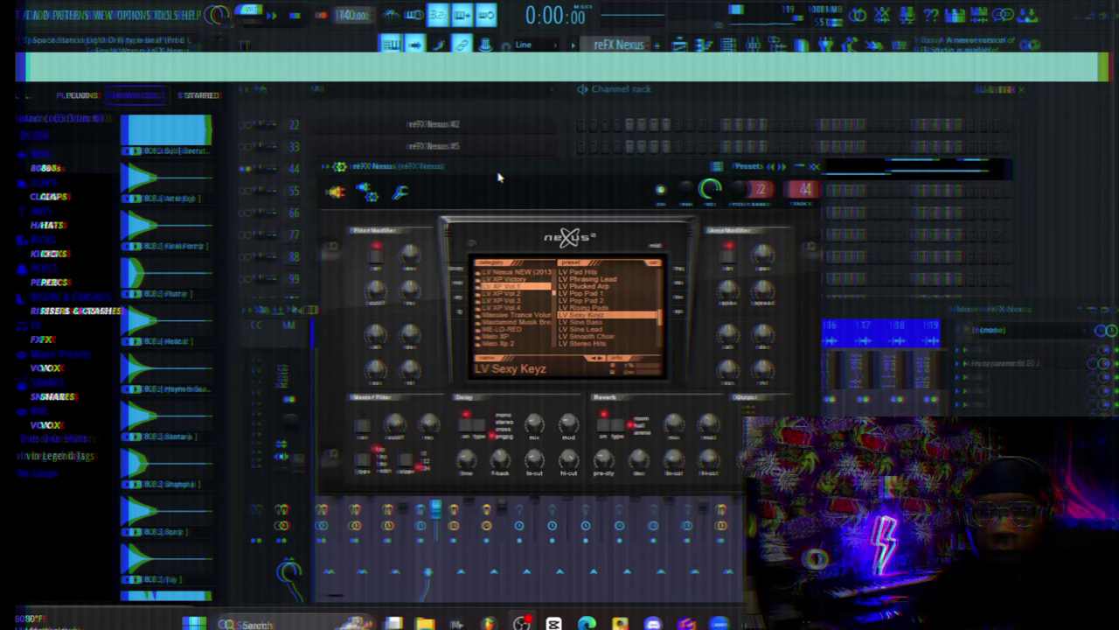
Review the preset and Fruity parametric EQ 2 curve of the unnumbered reFX Nexus channel, and audition its pattern.
{"action": "left_click_drag", "start_coordinate": [498, 178], "coordinate": [488, 172]}
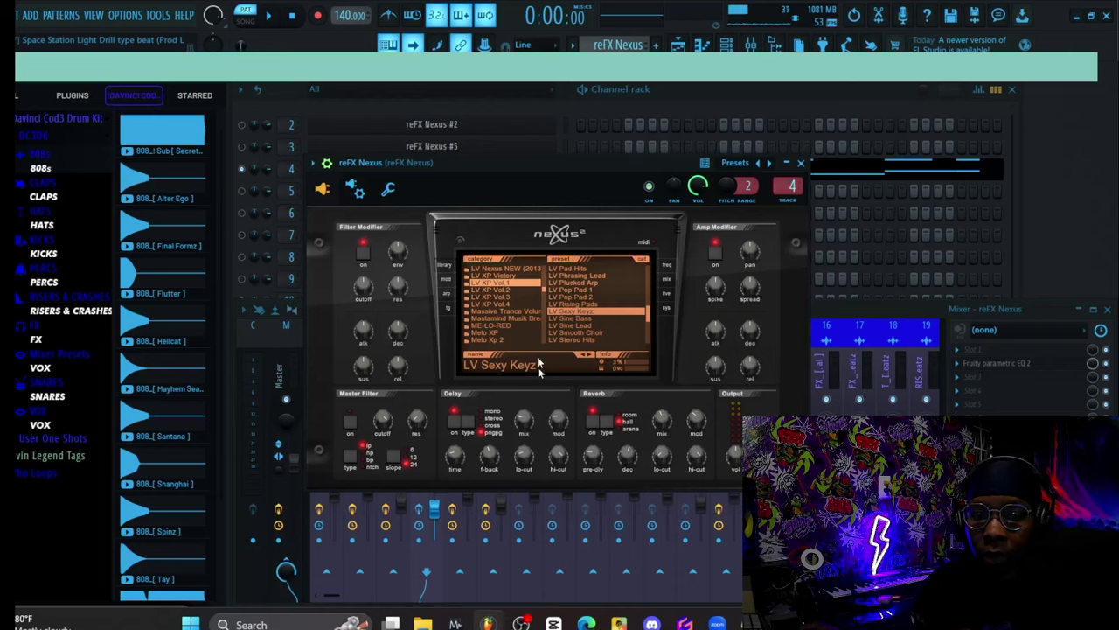
{"action": "left_click", "coordinate": [801, 164]}
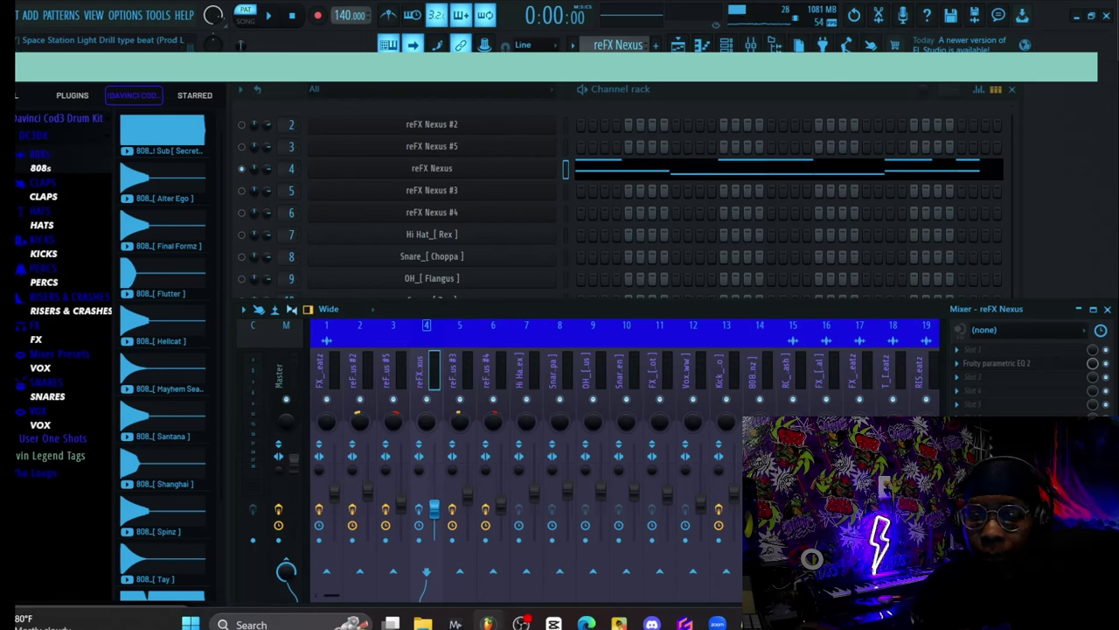
{"action": "left_click", "coordinate": [1002, 368]}
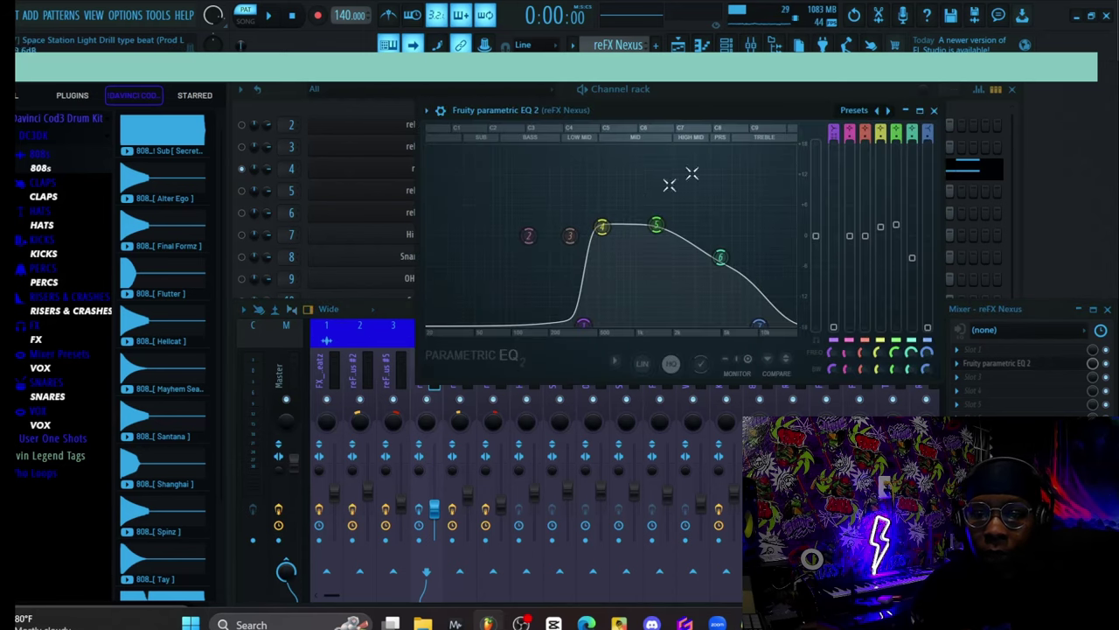
{"action": "left_click", "coordinate": [934, 111]}
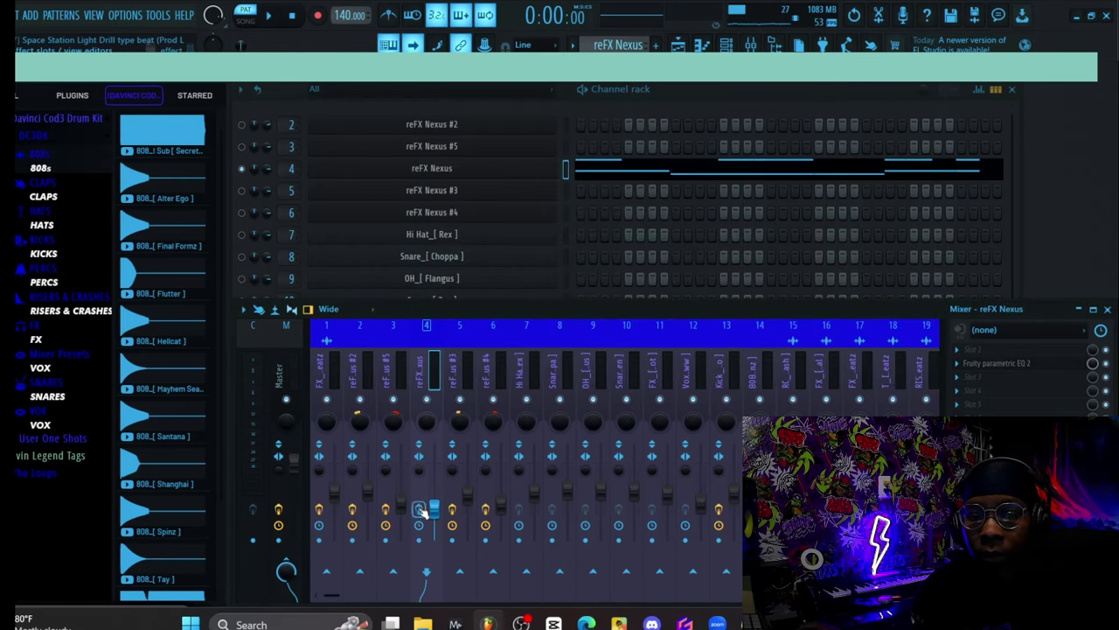
{"action": "key", "text": "space"}
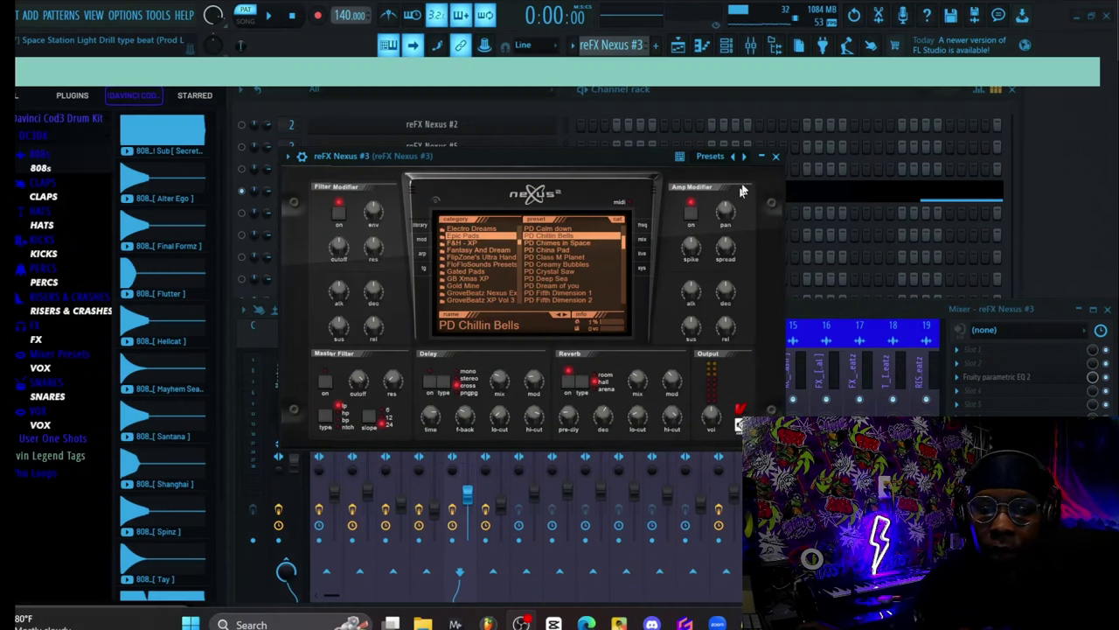
Review the reFX Nexus #3 instrument's preset and audition its pattern.
{"action": "left_click", "coordinate": [776, 156]}
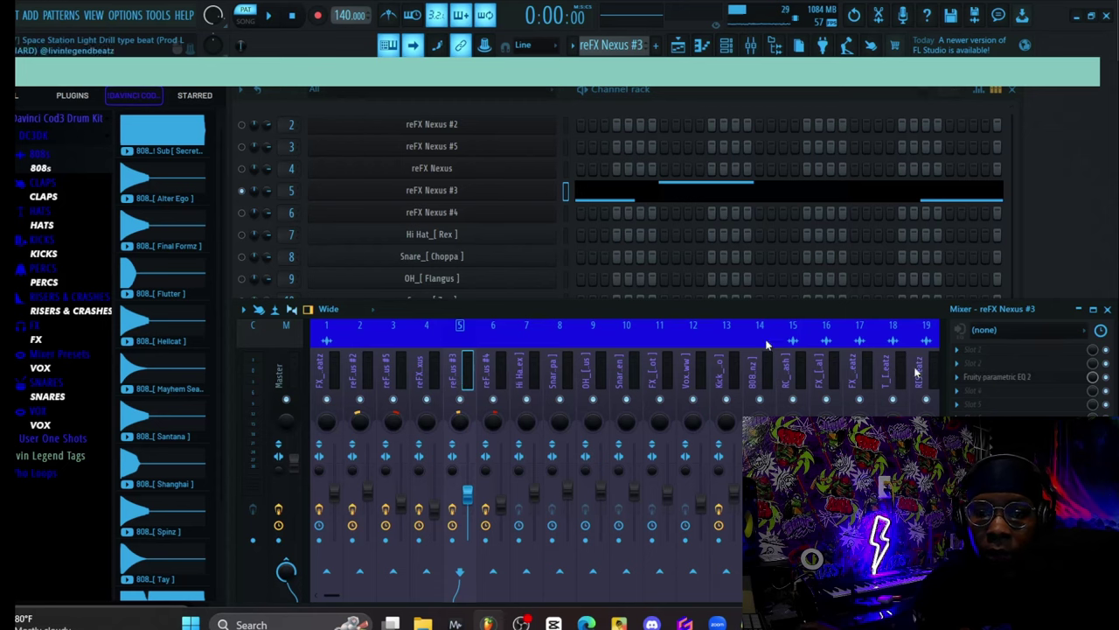
{"action": "key", "text": "space"}
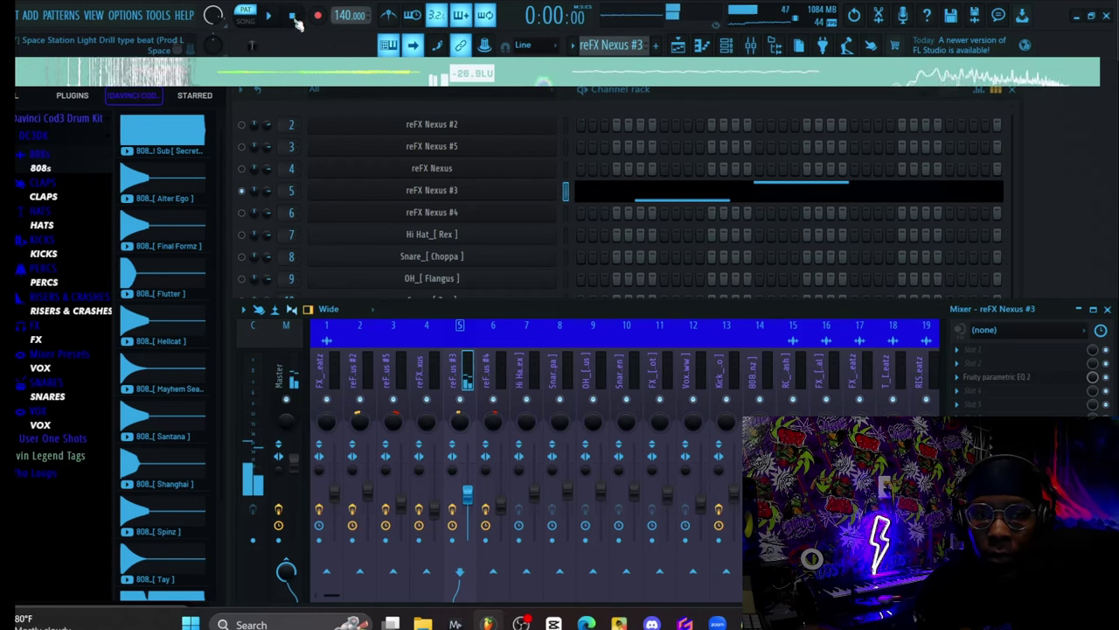
{"action": "key", "text": "space"}
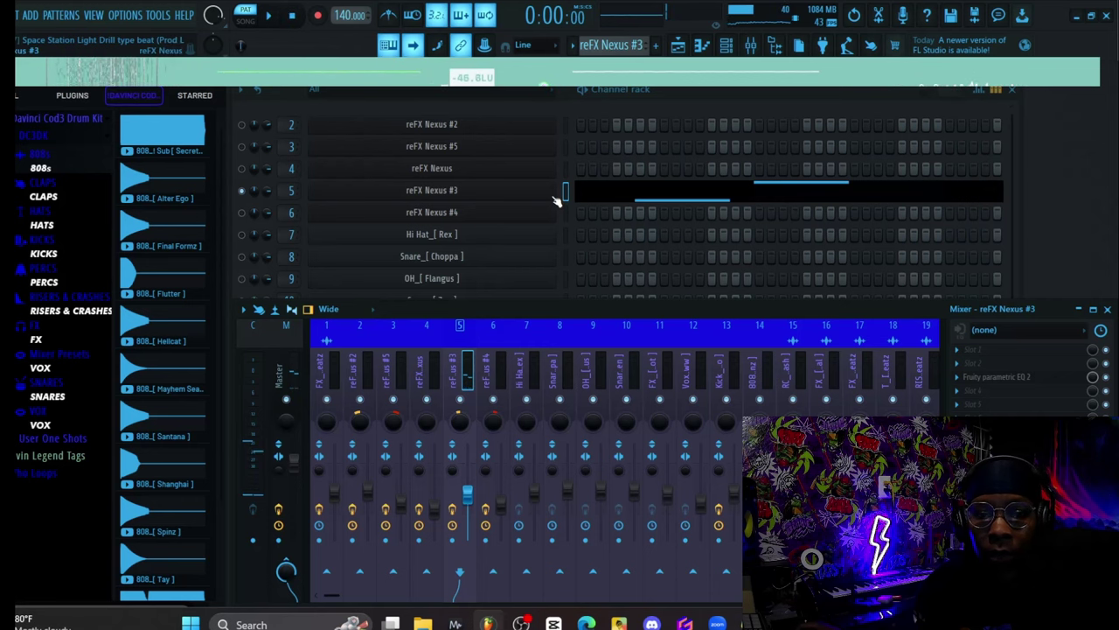
Select the reFX Nexus #4 channel, check its Nexus preset, and play its pattern with the mixer shown.
{"action": "right_click", "coordinate": [244, 213]}
{"action": "left_click", "coordinate": [251, 218]}
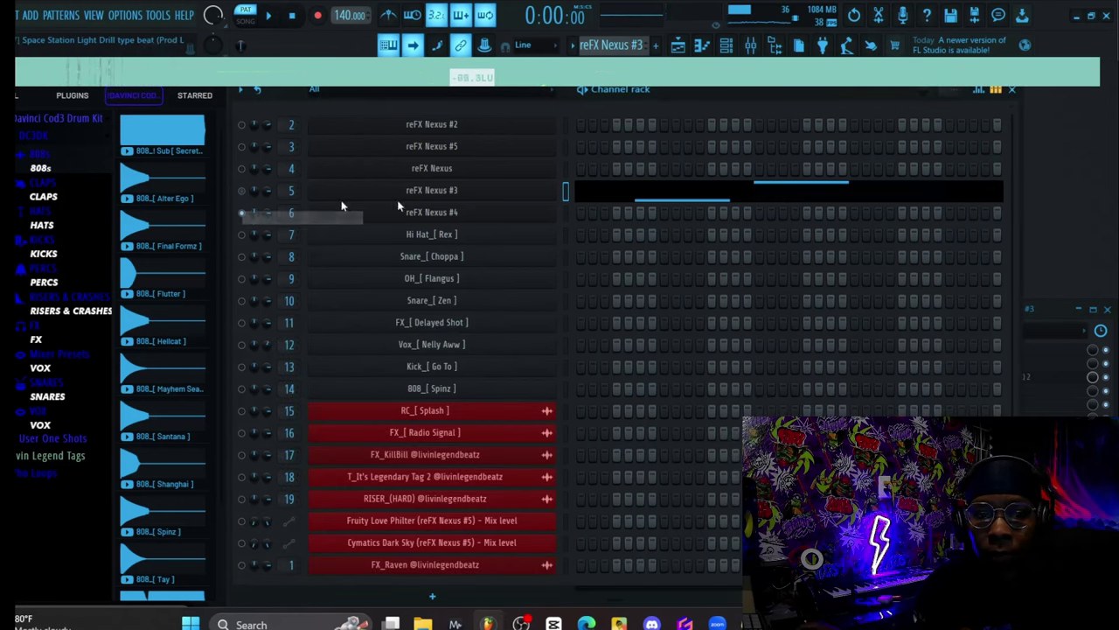
{"action": "scroll", "coordinate": [615, 45], "scroll_direction": "down", "scroll_amount": 1}
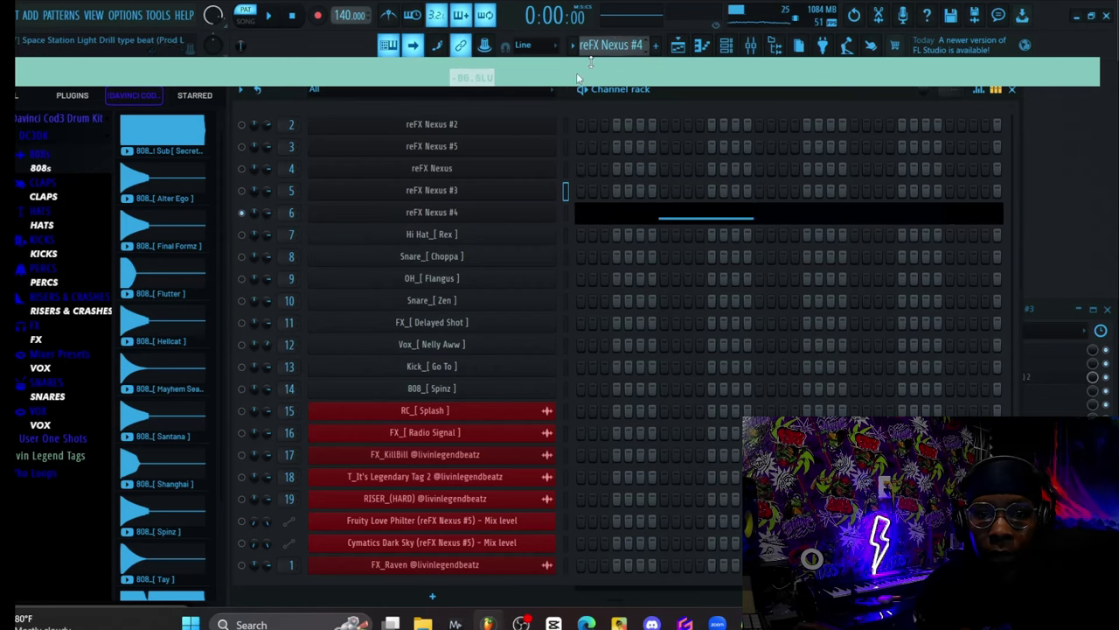
{"action": "left_click", "coordinate": [444, 218]}
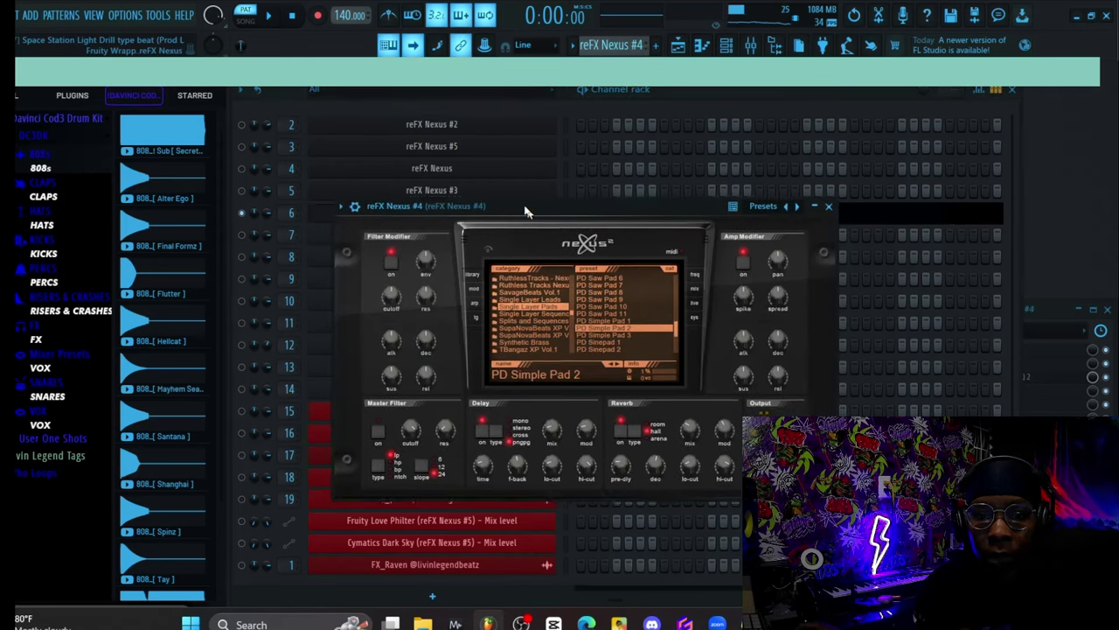
{"action": "left_click_drag", "start_coordinate": [527, 207], "coordinate": [480, 170]}
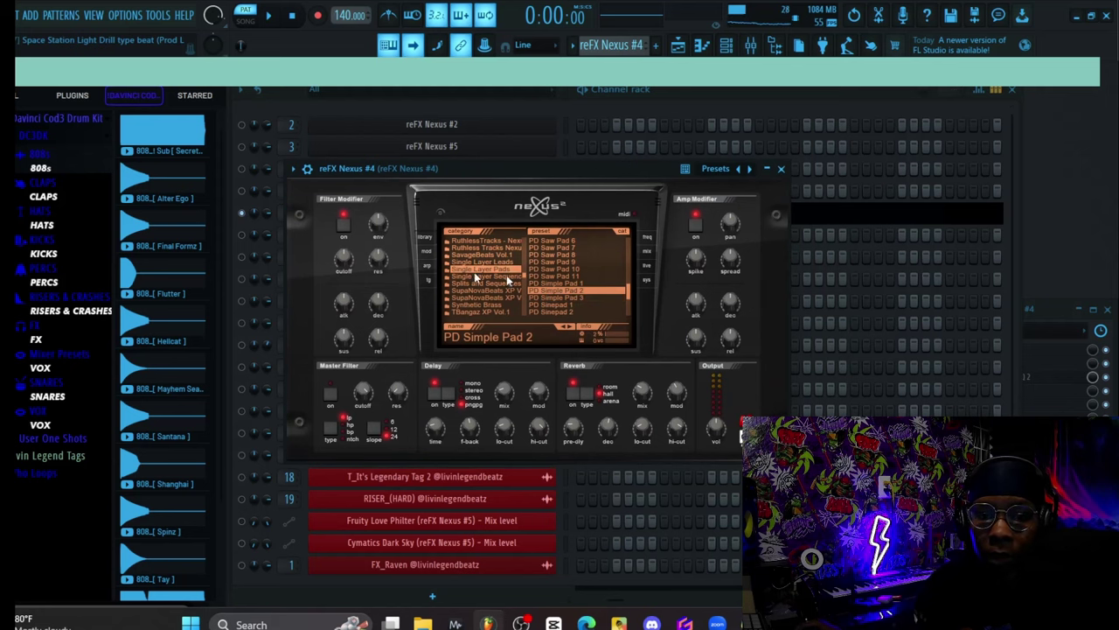
{"action": "left_click", "coordinate": [782, 169]}
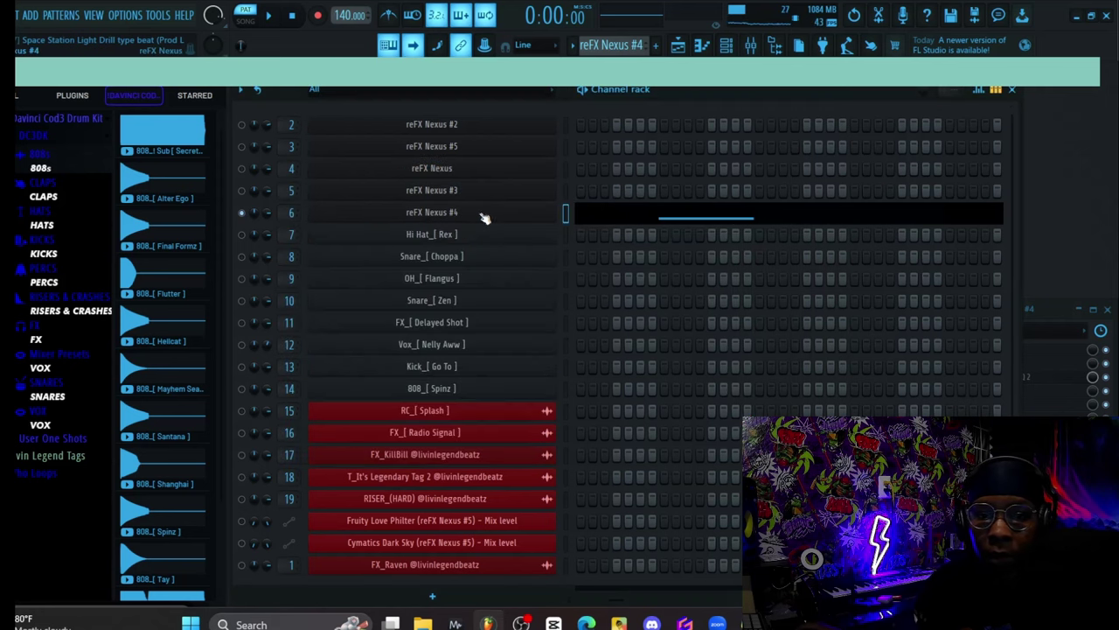
{"action": "left_click", "coordinate": [749, 46]}
{"action": "key", "text": "space"}
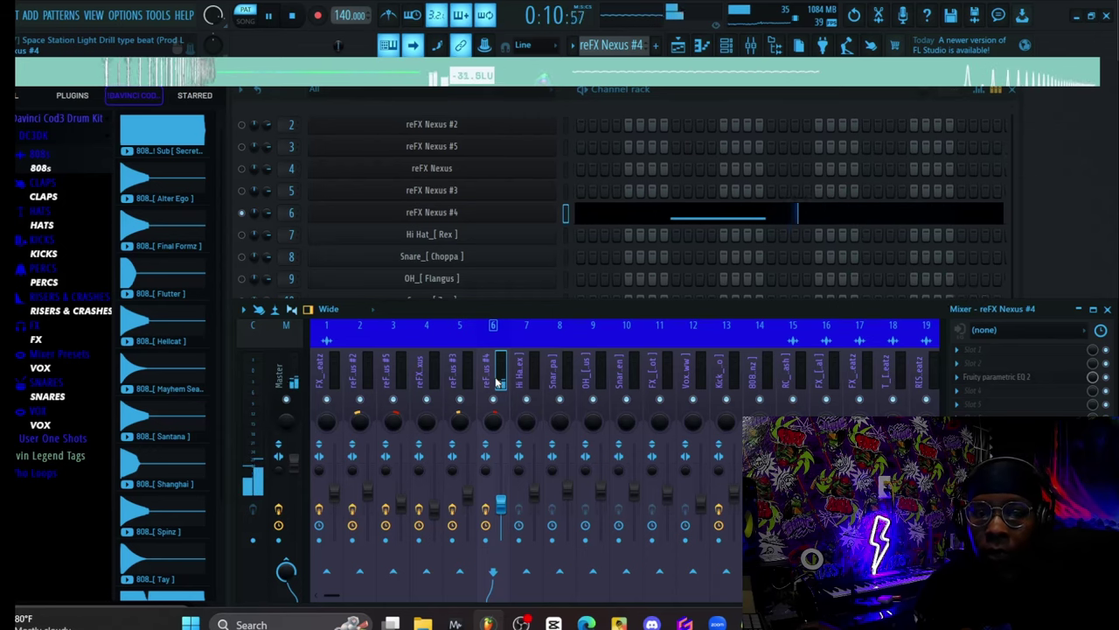
Stop playback and review the Fruity parametric EQ 2 curve on the reFX Nexus #4 mixer track.
{"action": "left_click", "coordinate": [295, 17]}
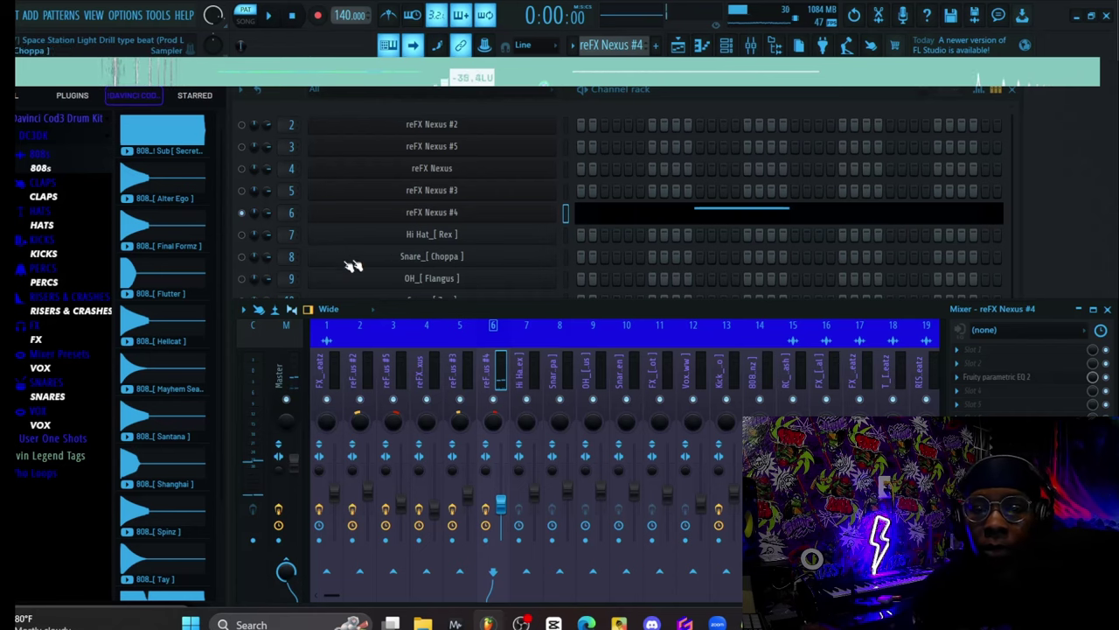
{"action": "left_click", "coordinate": [996, 381]}
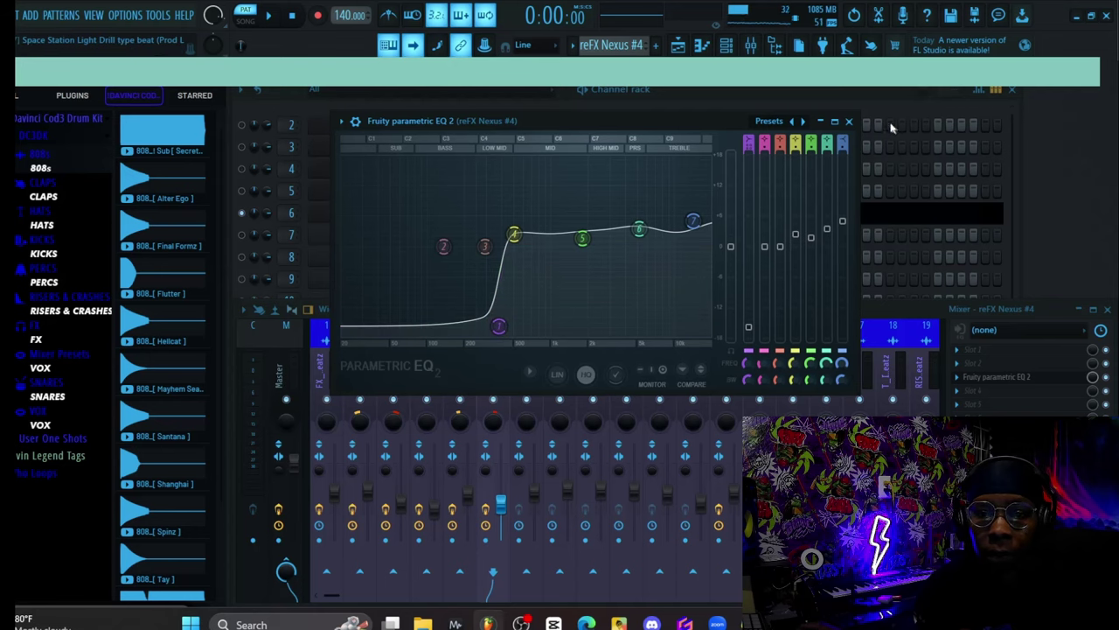
{"action": "left_click", "coordinate": [848, 121]}
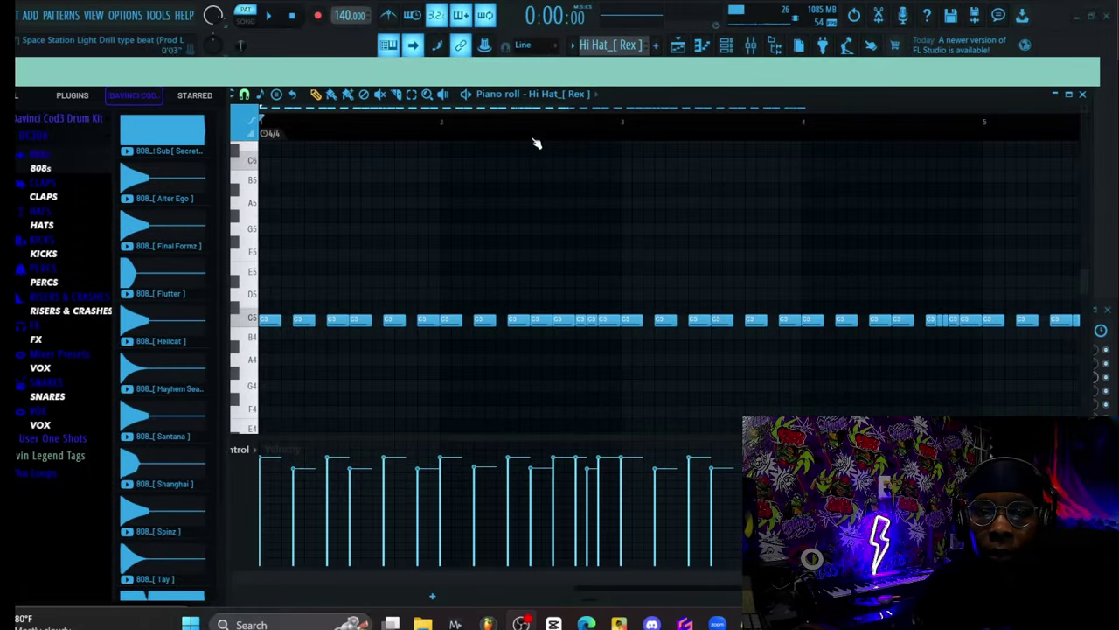
Audition the Hi Hat_[ Rex ] pattern in the piano roll, and close the piano roll.
{"action": "left_click", "coordinate": [275, 17]}
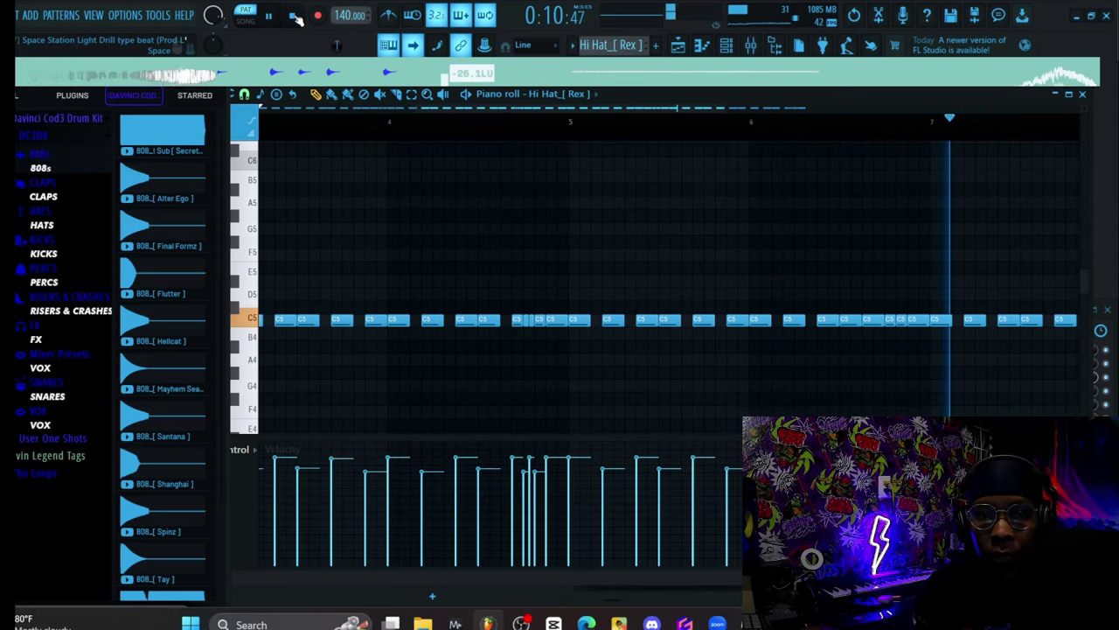
{"action": "left_click", "coordinate": [296, 16]}
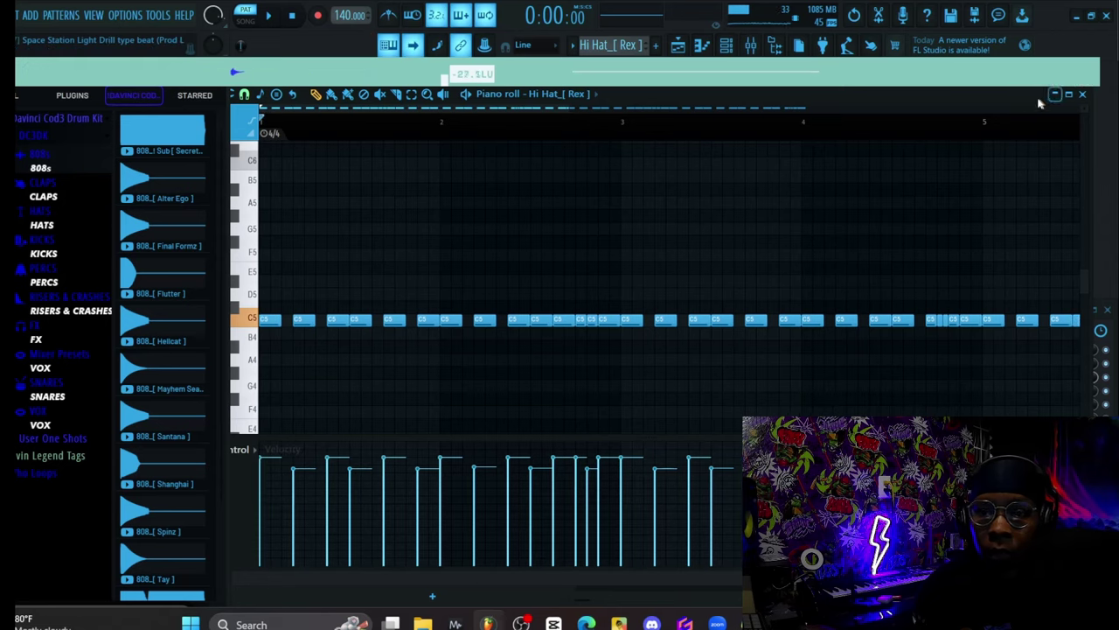
{"action": "left_click", "coordinate": [1082, 94]}
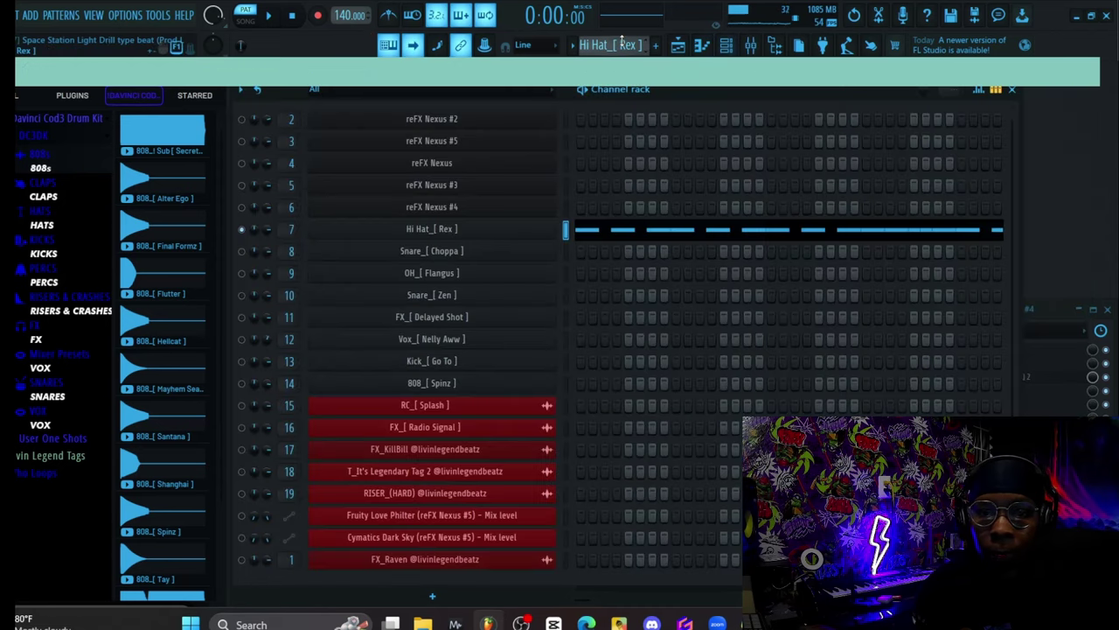
Step through the Snare_[ Choppa ] and OH_[ Flangus ] patterns, switching their channels on and off to audition them.
{"action": "scroll", "coordinate": [621, 44], "scroll_direction": "down", "scroll_amount": 1}
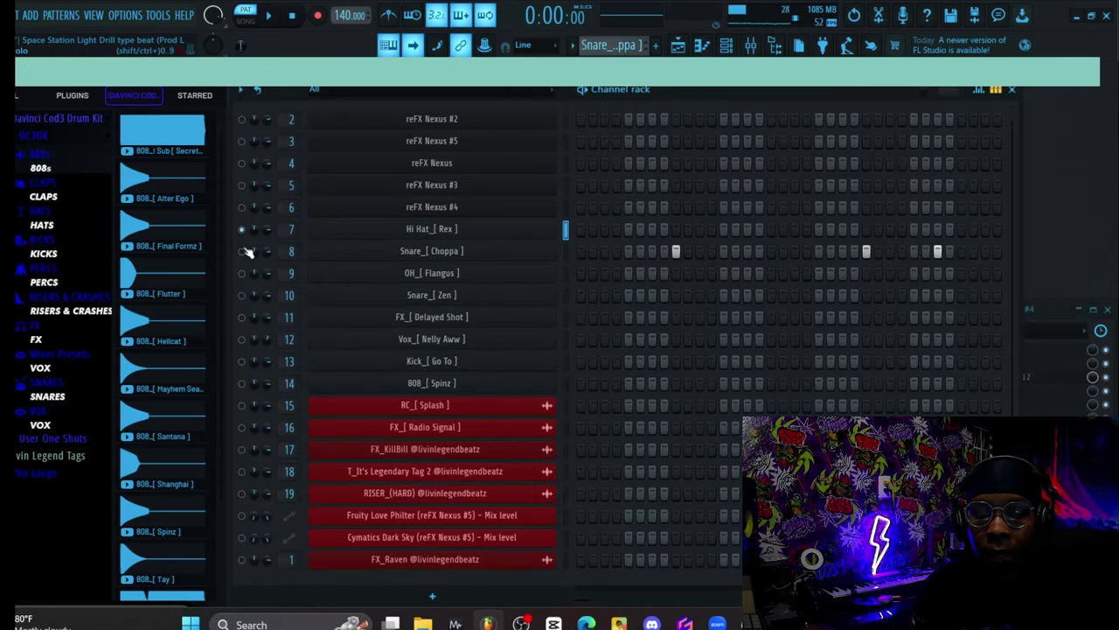
{"action": "right_click", "coordinate": [384, 252]}
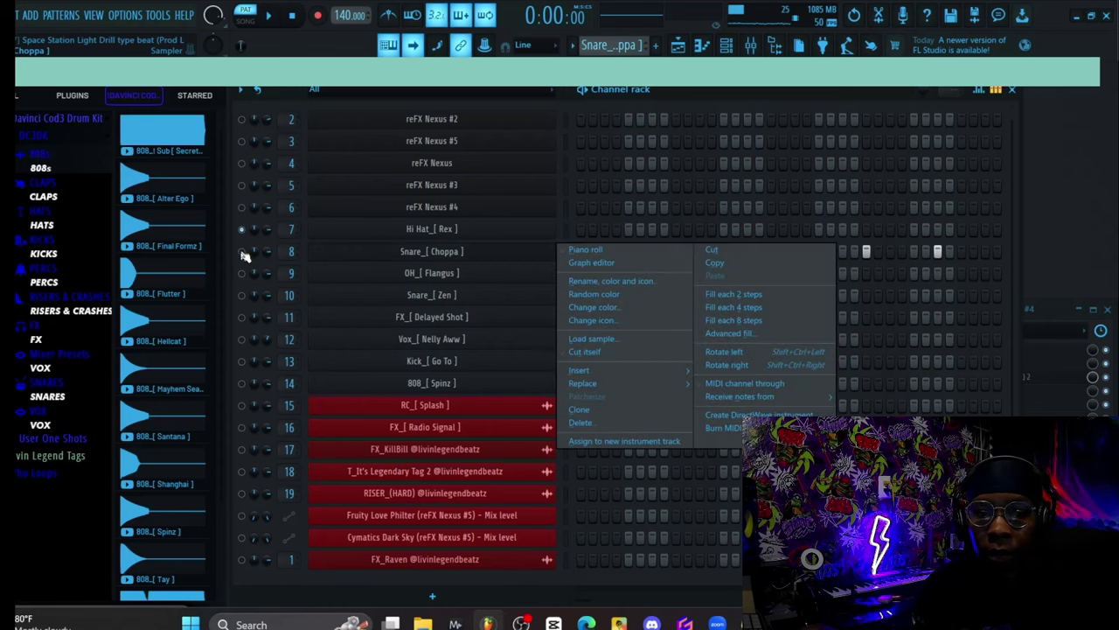
{"action": "left_click", "coordinate": [244, 255]}
{"action": "right_click", "coordinate": [384, 253]}
{"action": "left_click", "coordinate": [248, 275]}
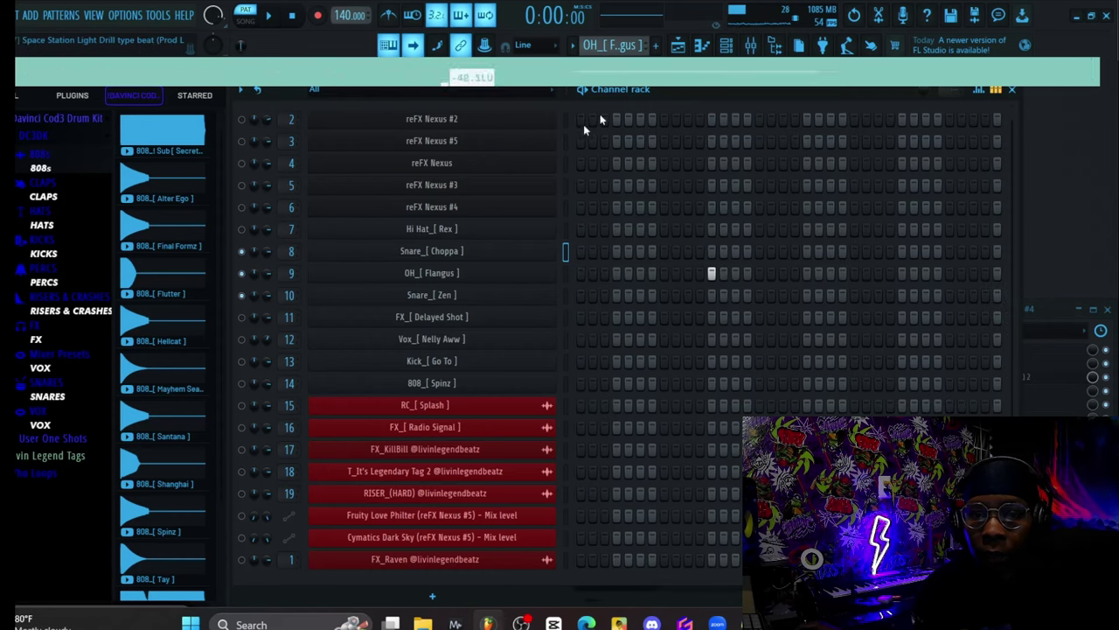
{"action": "left_click", "coordinate": [244, 254]}
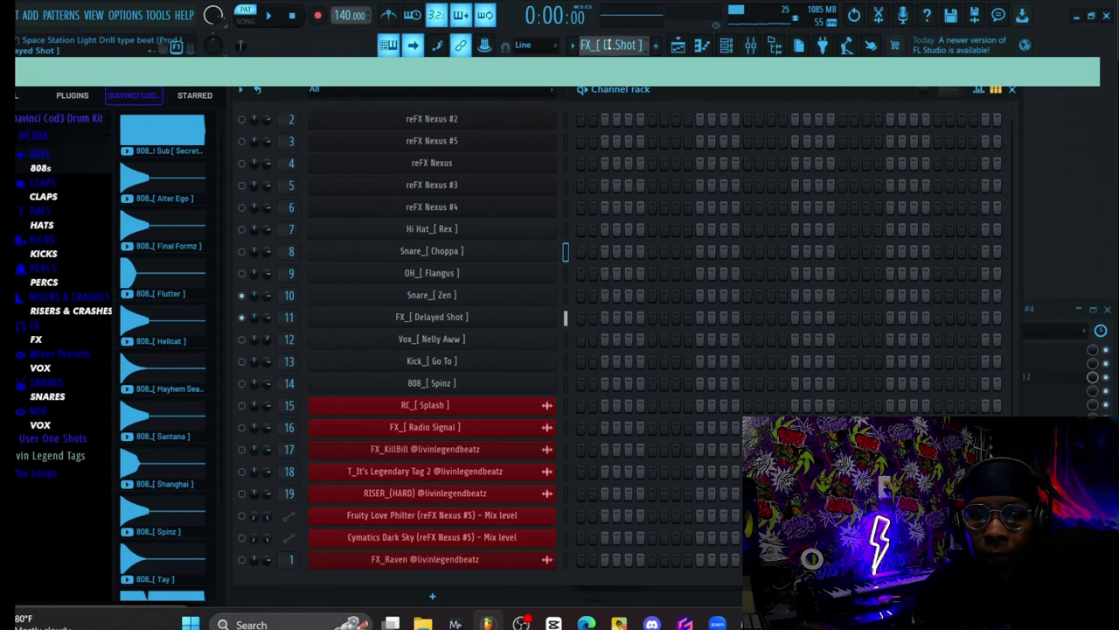
Unmute the Vox_[ Nelly Aww ] and Kick_[ Go To ] channels, audition the kick pattern, and select the 808_[ Spinz ] pattern.
{"action": "left_click", "coordinate": [242, 340]}
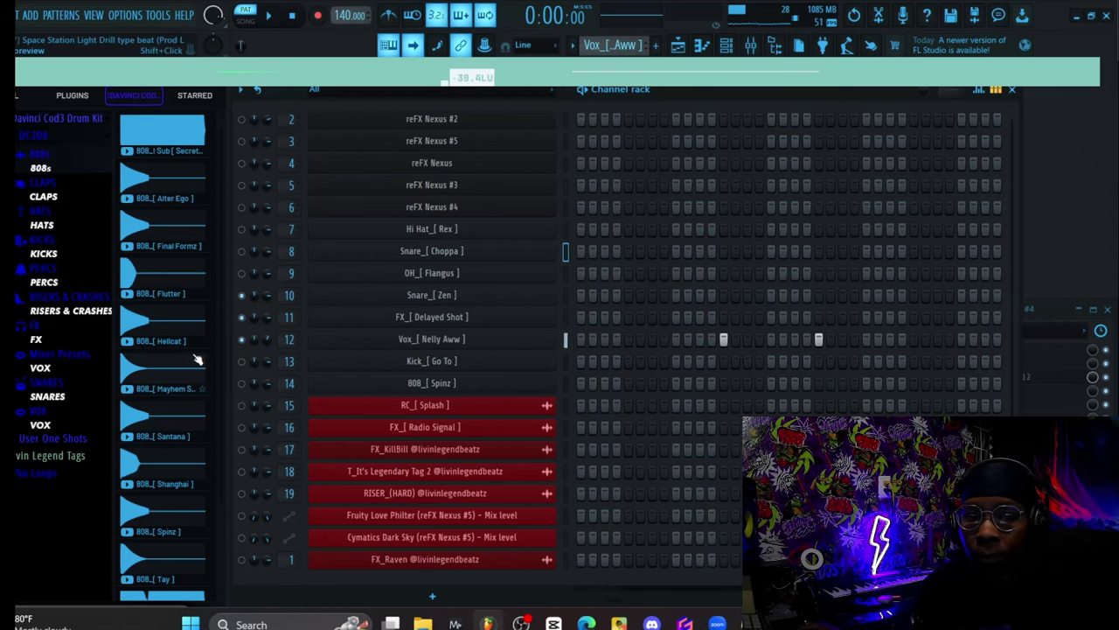
{"action": "left_click", "coordinate": [241, 362]}
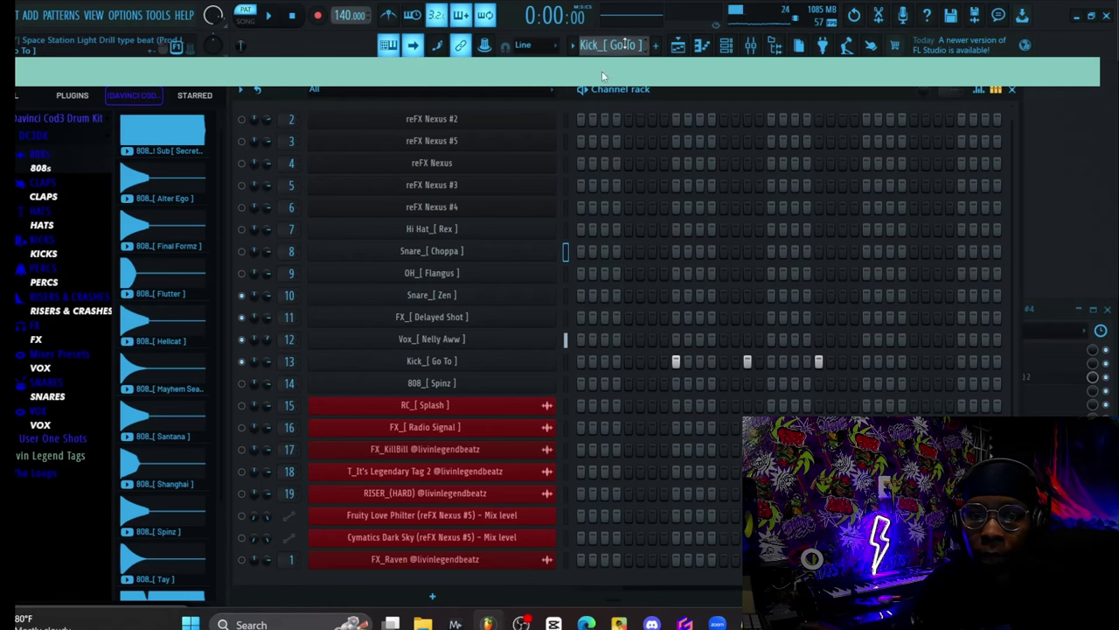
{"action": "left_click", "coordinate": [269, 17]}
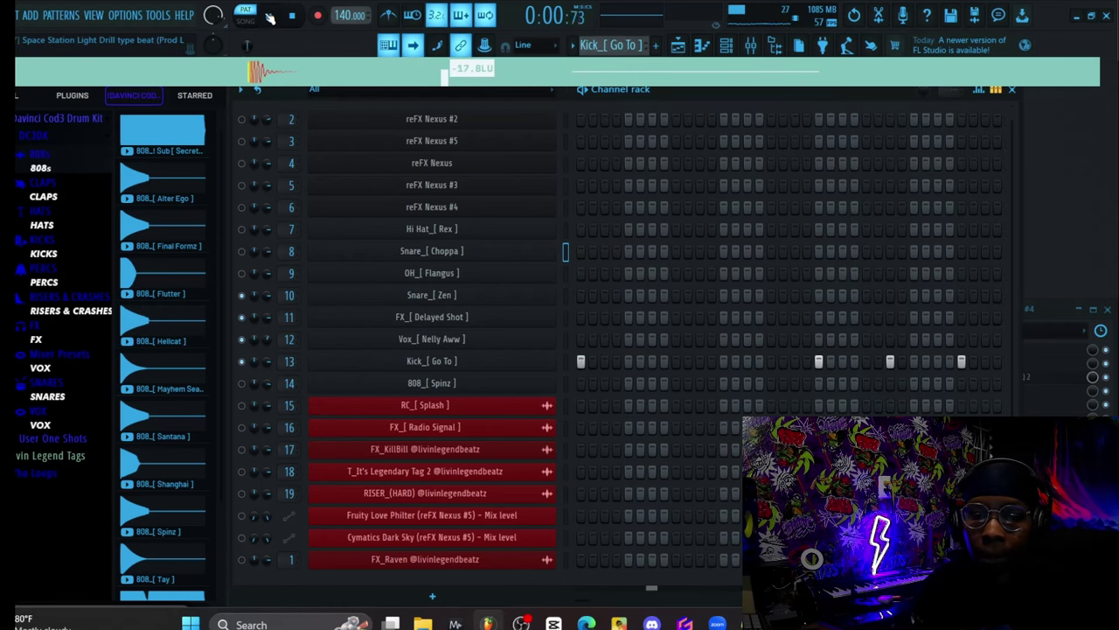
{"action": "left_click", "coordinate": [291, 17]}
{"action": "scroll", "coordinate": [639, 45], "scroll_direction": "down", "scroll_amount": 1}
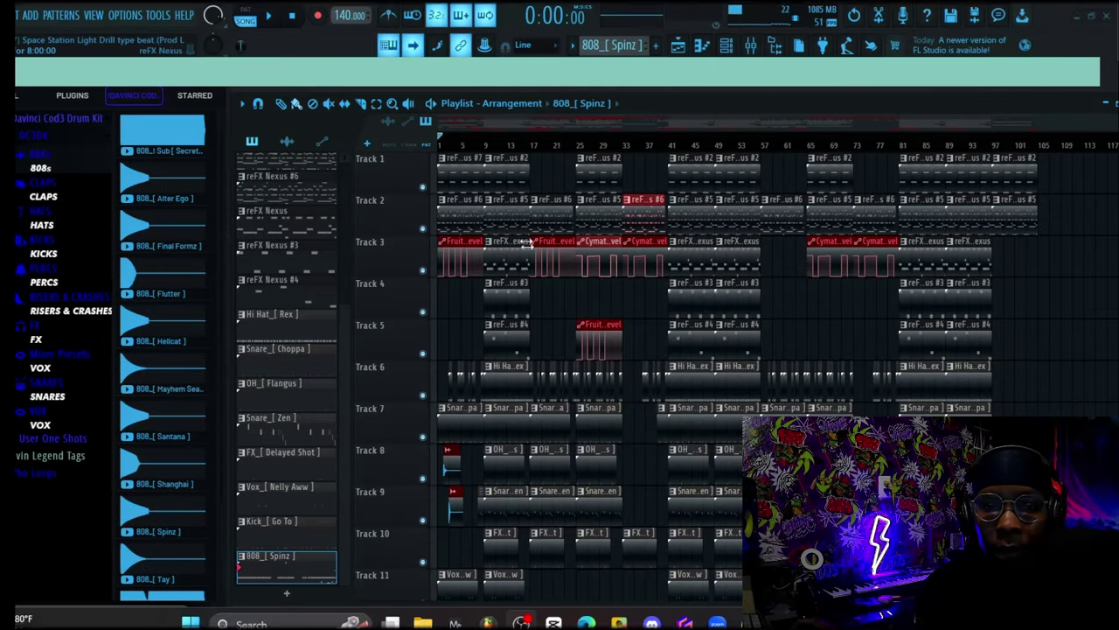
Examine the playlist arrangement's pattern and automation clips, including a close look at the intro bars.
{"action": "scroll", "coordinate": [498, 335], "scroll_direction": "down", "scroll_amount": 3}
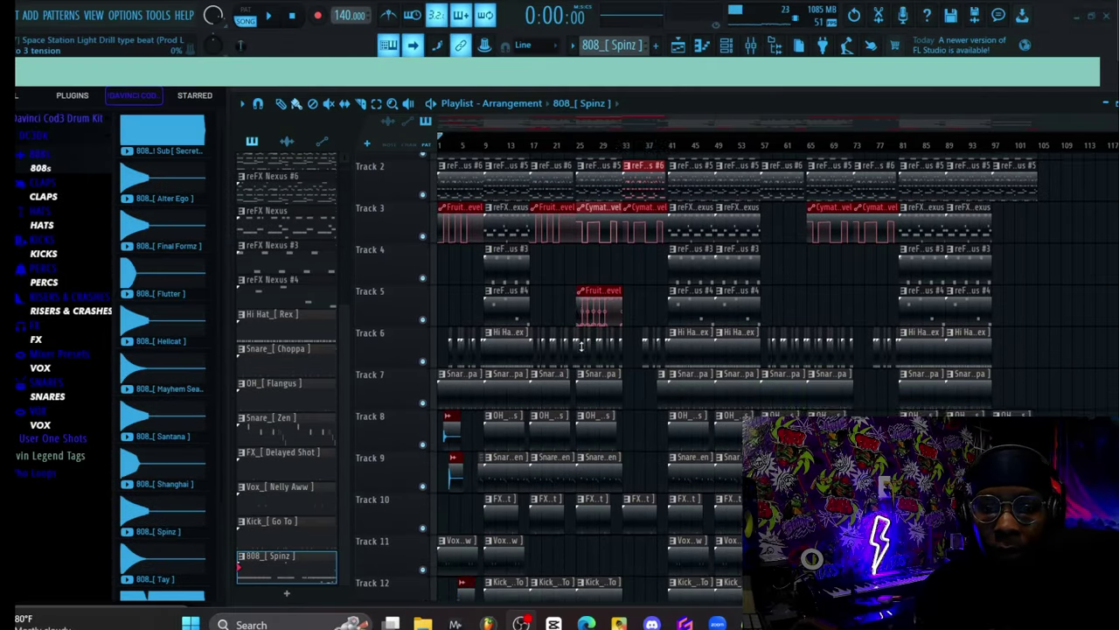
{"action": "scroll", "coordinate": [463, 366], "scroll_direction": "up", "scroll_amount": 3}
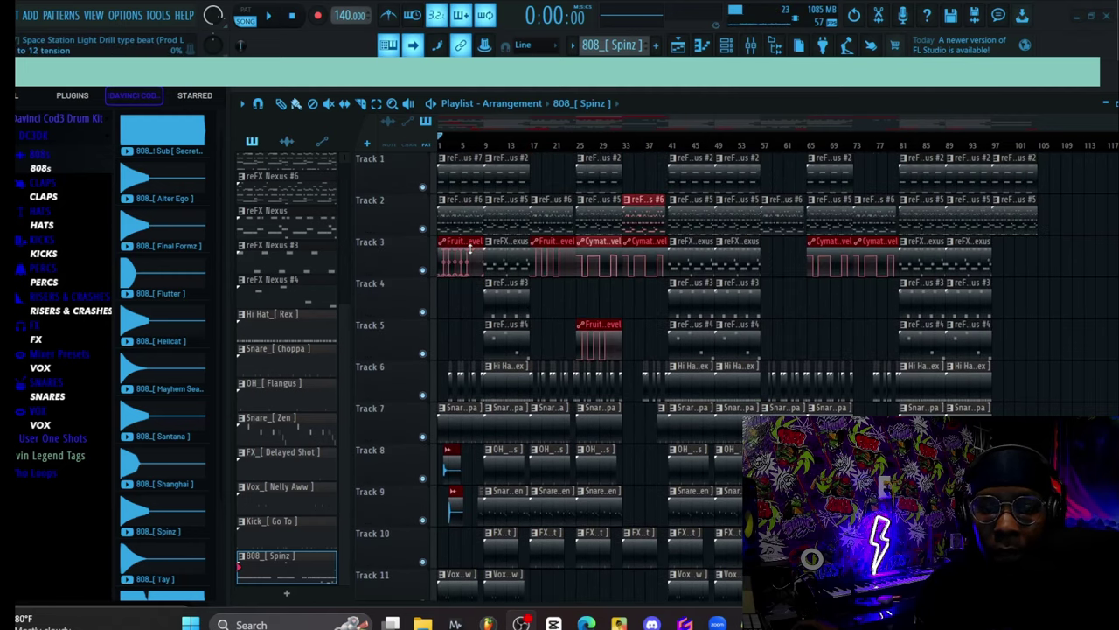
{"action": "scroll", "coordinate": [455, 117], "scroll_direction": "up", "scroll_amount": 4}
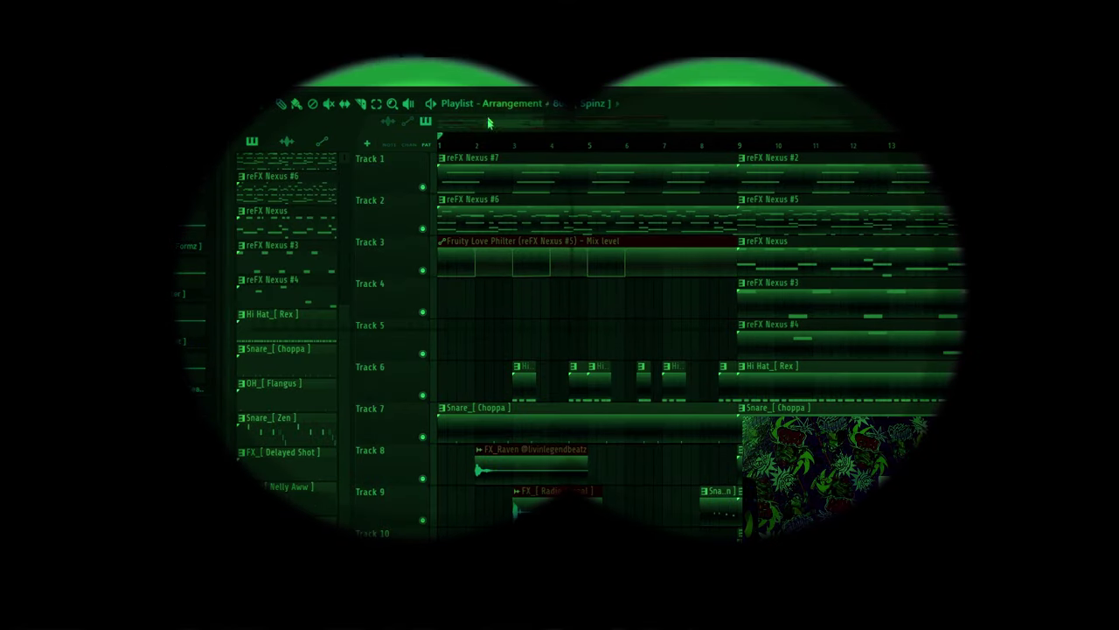
{"action": "left_click_drag", "start_coordinate": [488, 122], "coordinate": [798, 123]}
{"action": "scroll", "coordinate": [792, 152], "scroll_direction": "down", "scroll_amount": 8}
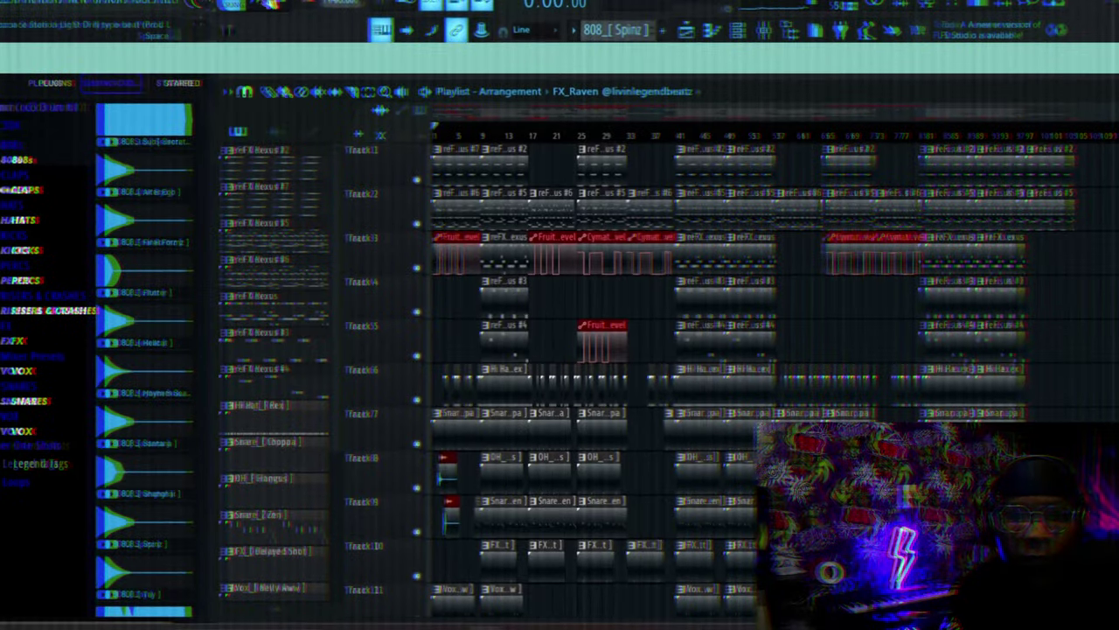
Play the full song with the mixer shown, and select the FX_KillBill and FX_[ Radio Signal ] mixer tracks.
{"action": "left_click", "coordinate": [267, 4]}
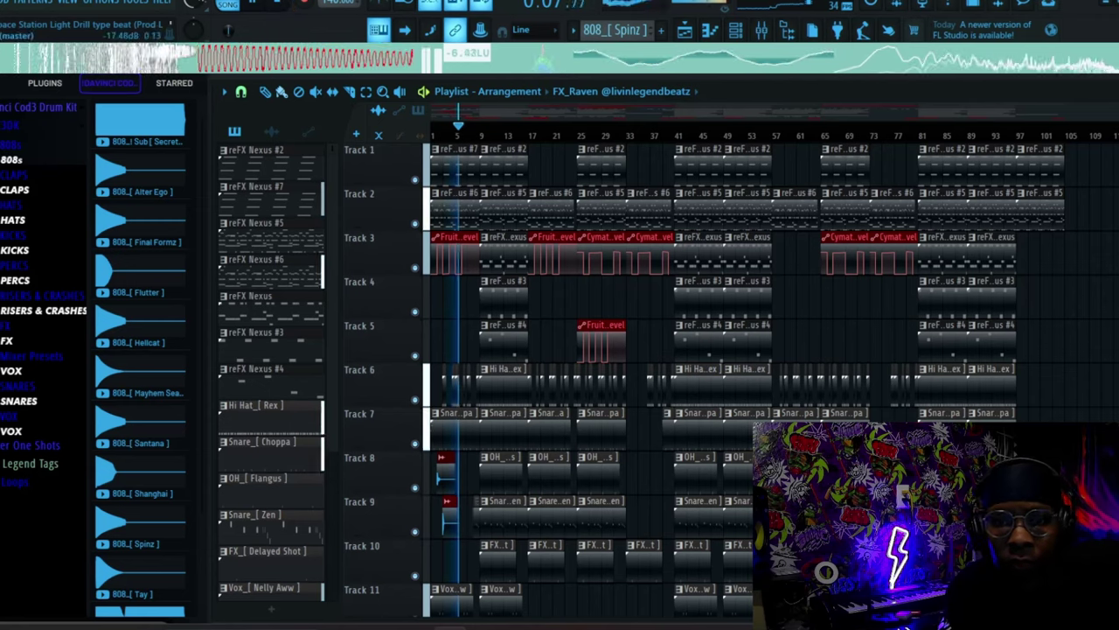
{"action": "left_click", "coordinate": [762, 31]}
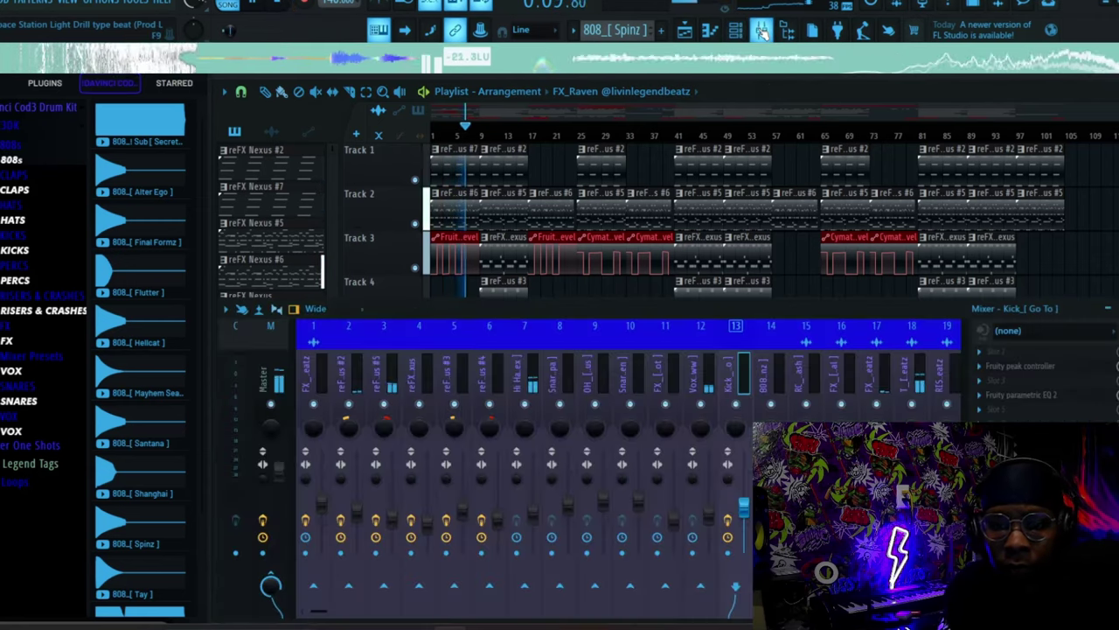
{"action": "left_click", "coordinate": [885, 516]}
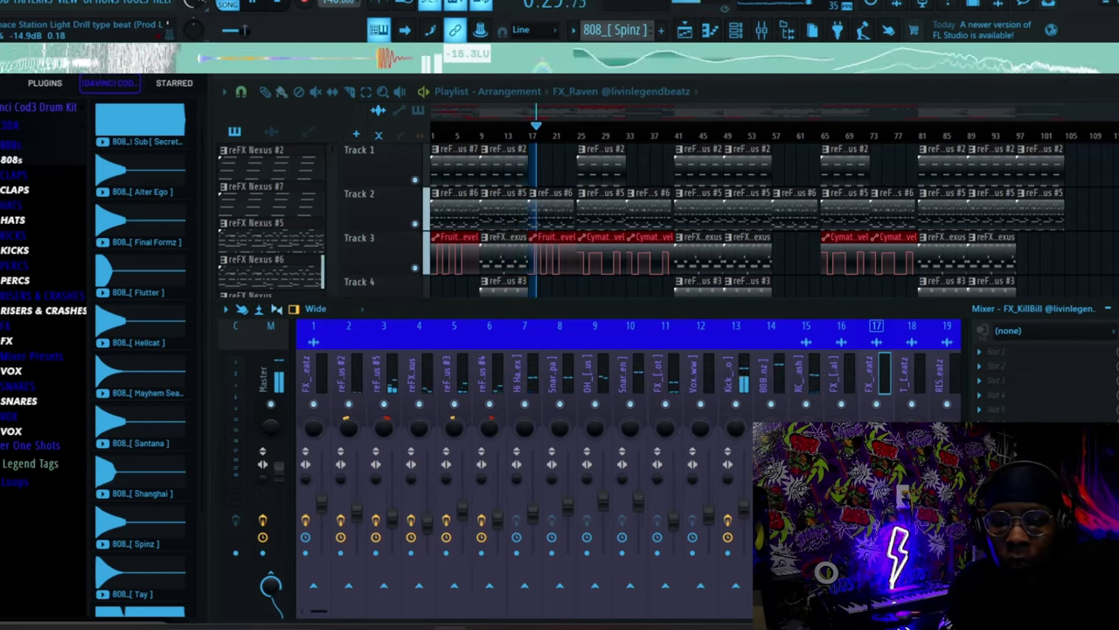
{"action": "key", "text": "Left"}
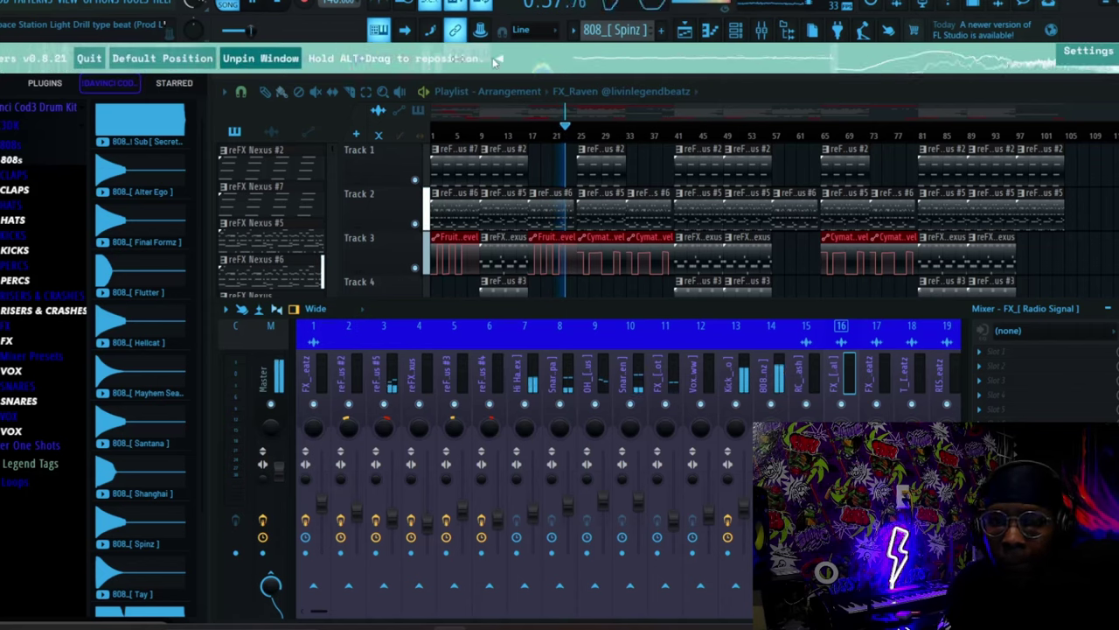
Hide the mixer and follow the playing arrangement through the drum, vox, 808 and effects tracks in the playlist.
{"action": "key", "text": "F9"}
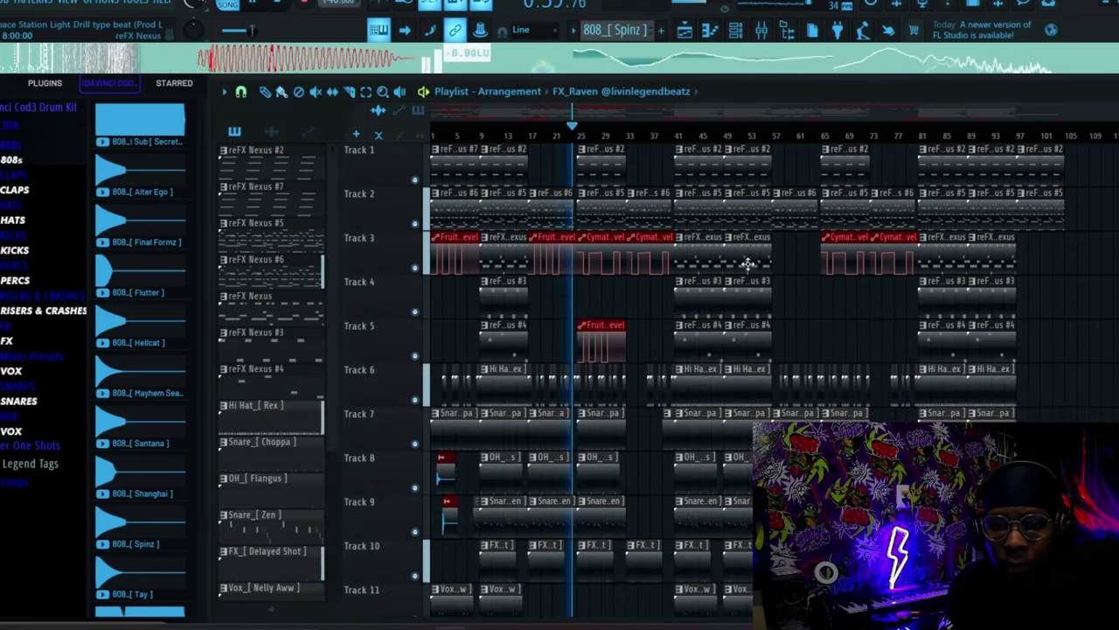
{"action": "scroll", "coordinate": [745, 258], "scroll_direction": "down", "scroll_amount": 5}
{"action": "scroll", "coordinate": [747, 263], "scroll_direction": "up", "scroll_amount": 1}
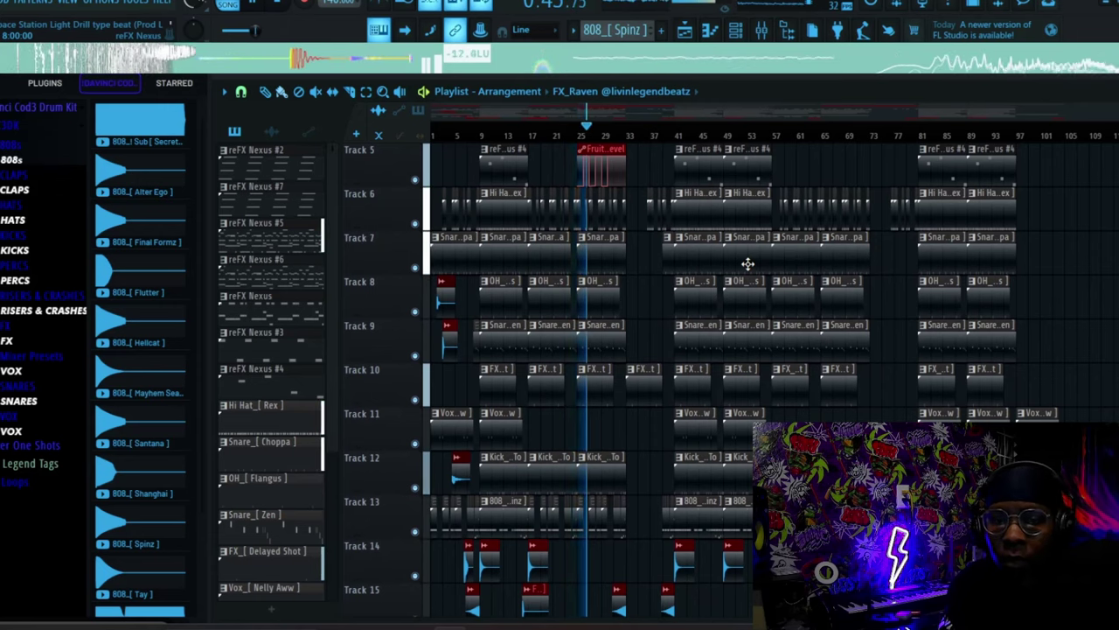
{"action": "scroll", "coordinate": [747, 263], "scroll_direction": "up", "scroll_amount": 1}
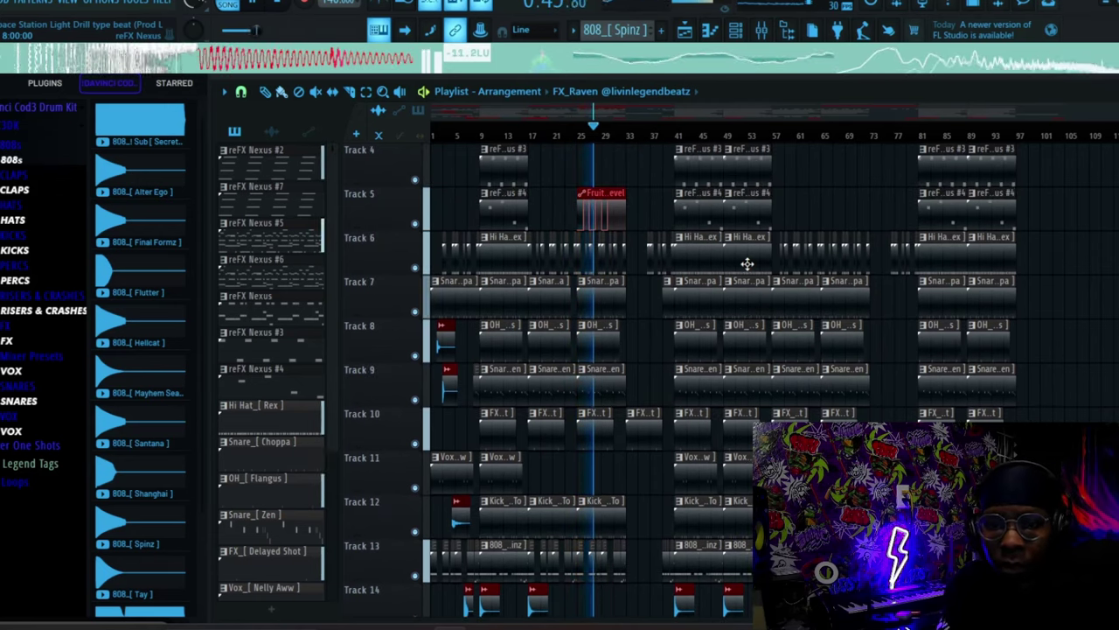
Reopen the mixer and check the effect chains of the reFX Nexus #2, Master and reFX Nexus #5 tracks.
{"action": "left_click", "coordinate": [762, 27]}
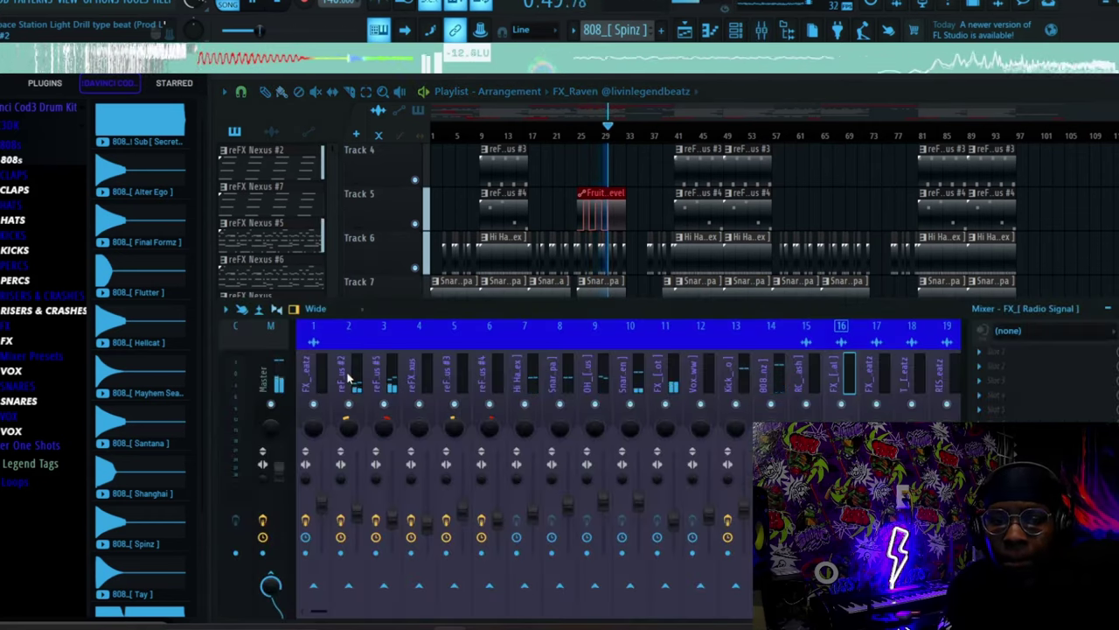
{"action": "left_click", "coordinate": [341, 373]}
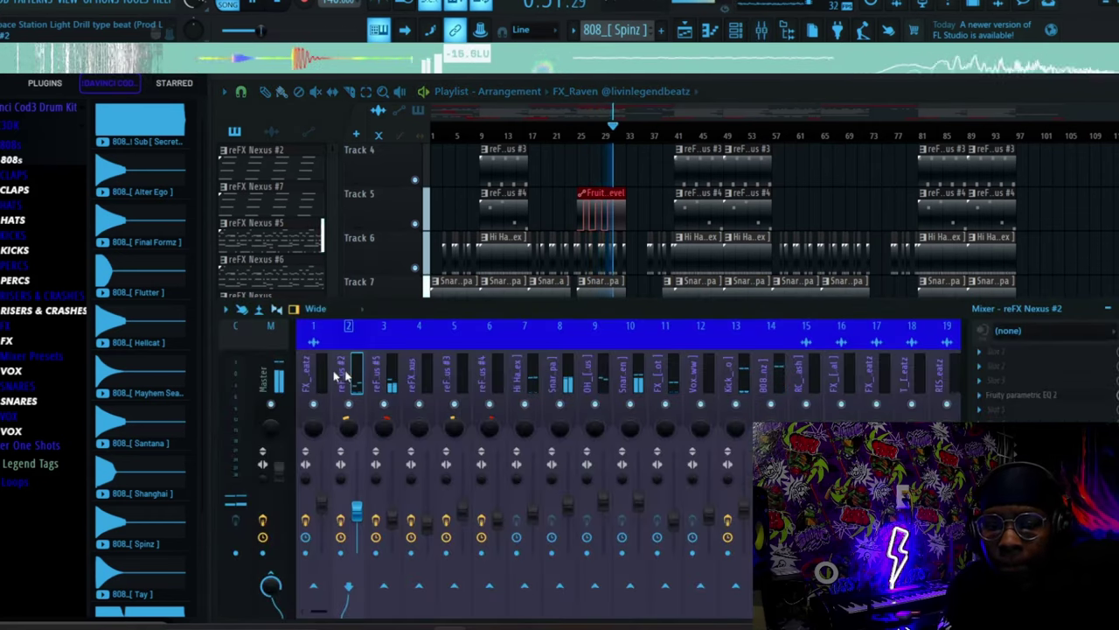
{"action": "left_click", "coordinate": [271, 377]}
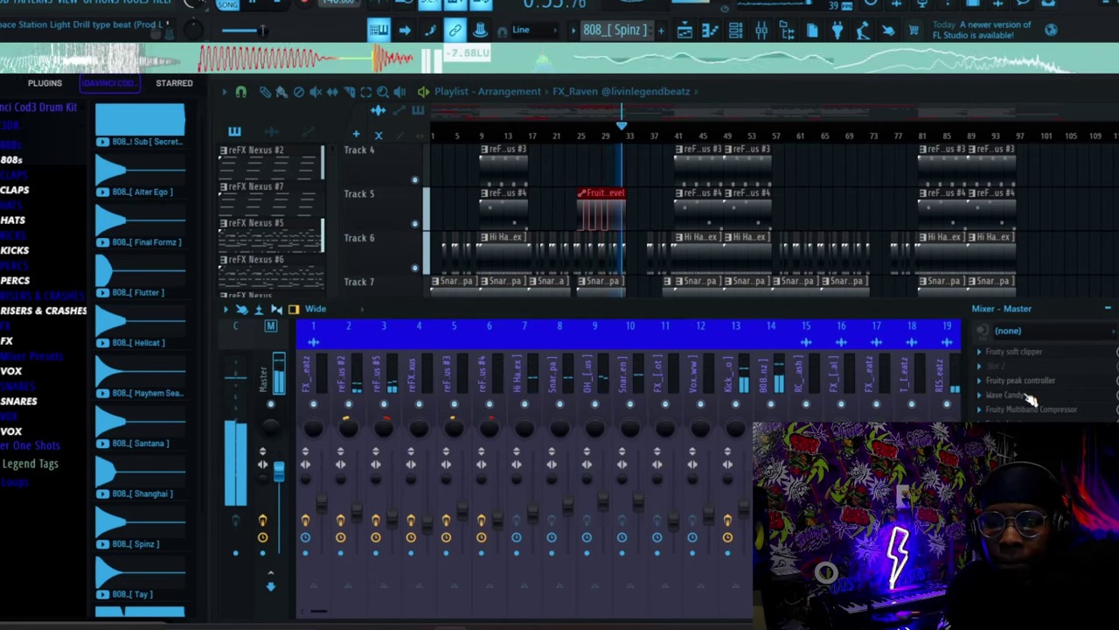
{"action": "left_click", "coordinate": [378, 369]}
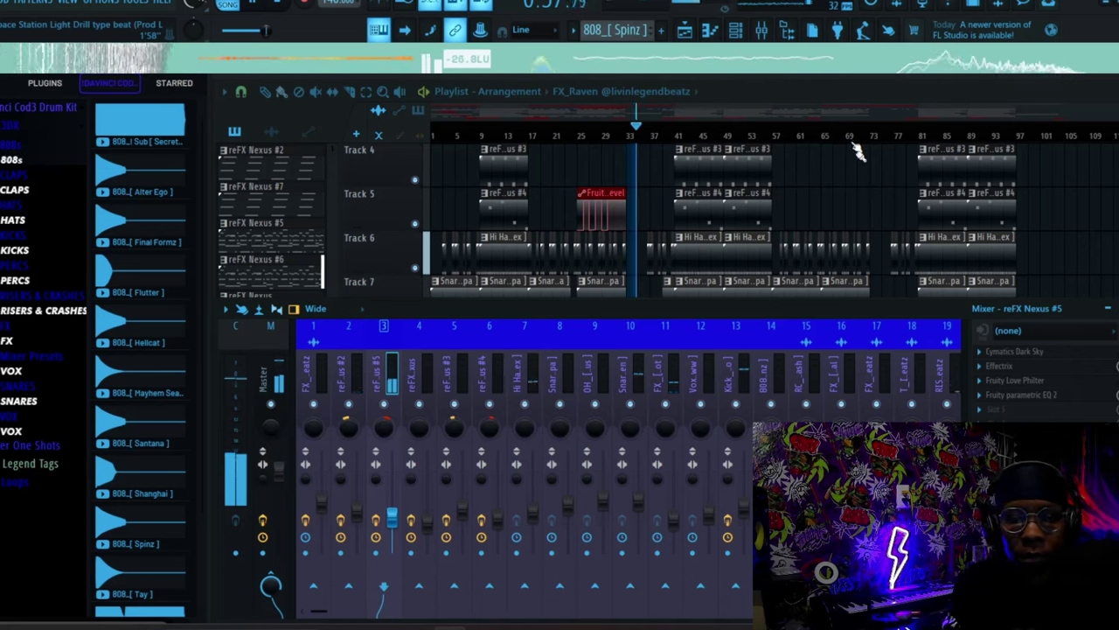
Follow playback into the arrangement's final section, hiding the mixer to examine all the playlist tracks there.
{"action": "scroll", "coordinate": [857, 194], "scroll_direction": "up", "scroll_amount": 2}
{"action": "scroll", "coordinate": [857, 194], "scroll_direction": "up", "scroll_amount": 1}
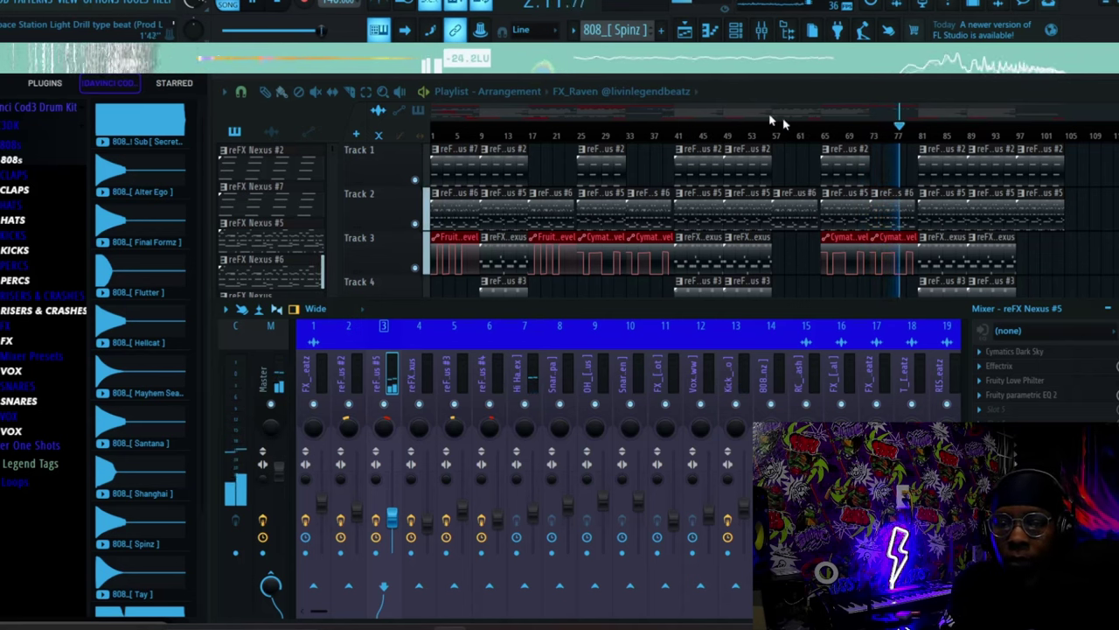
{"action": "double_click", "coordinate": [540, 92]}
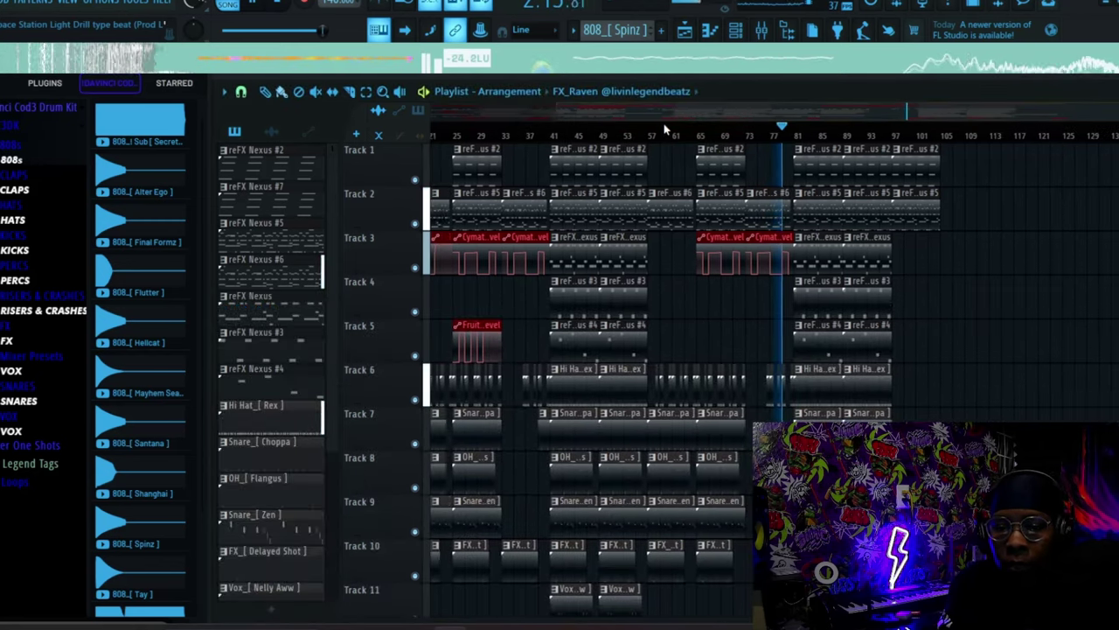
{"action": "scroll", "coordinate": [909, 214], "scroll_direction": "down", "scroll_amount": 3}
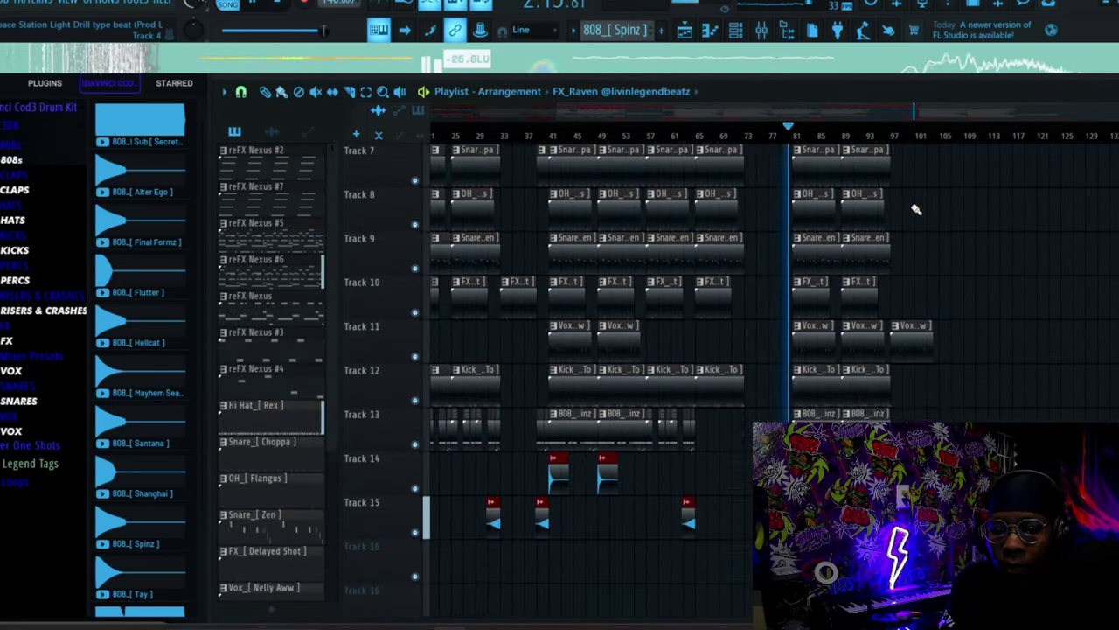
{"action": "scroll", "coordinate": [911, 209], "scroll_direction": "up", "scroll_amount": 3}
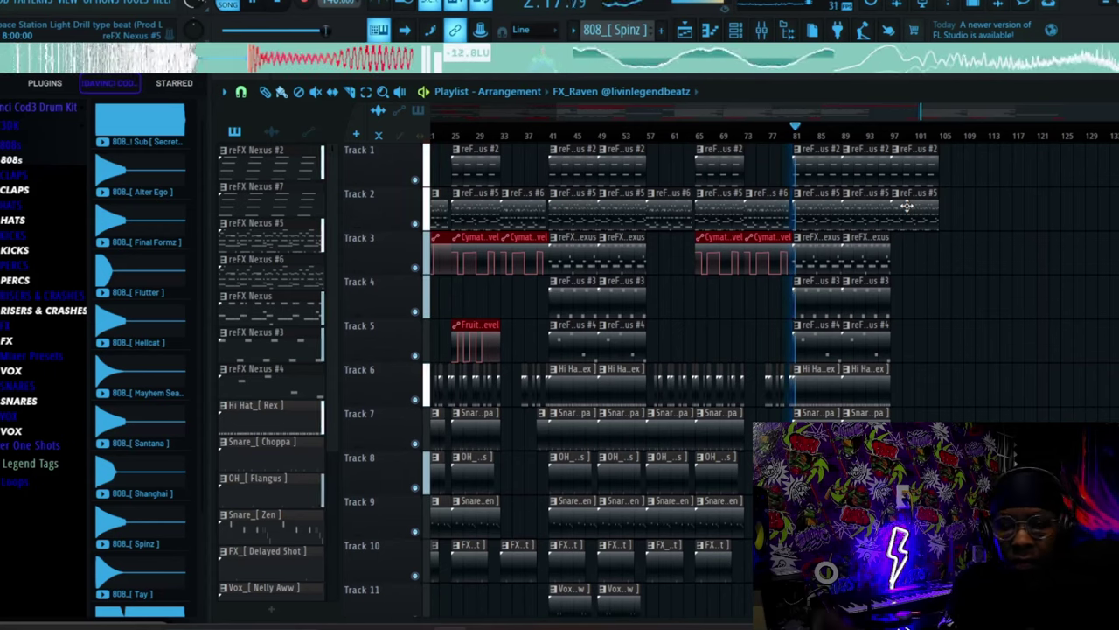
Show the mixer for the ending, select the Vox_[ Nelly Aww ] track, and stop the song.
{"action": "left_click", "coordinate": [760, 29]}
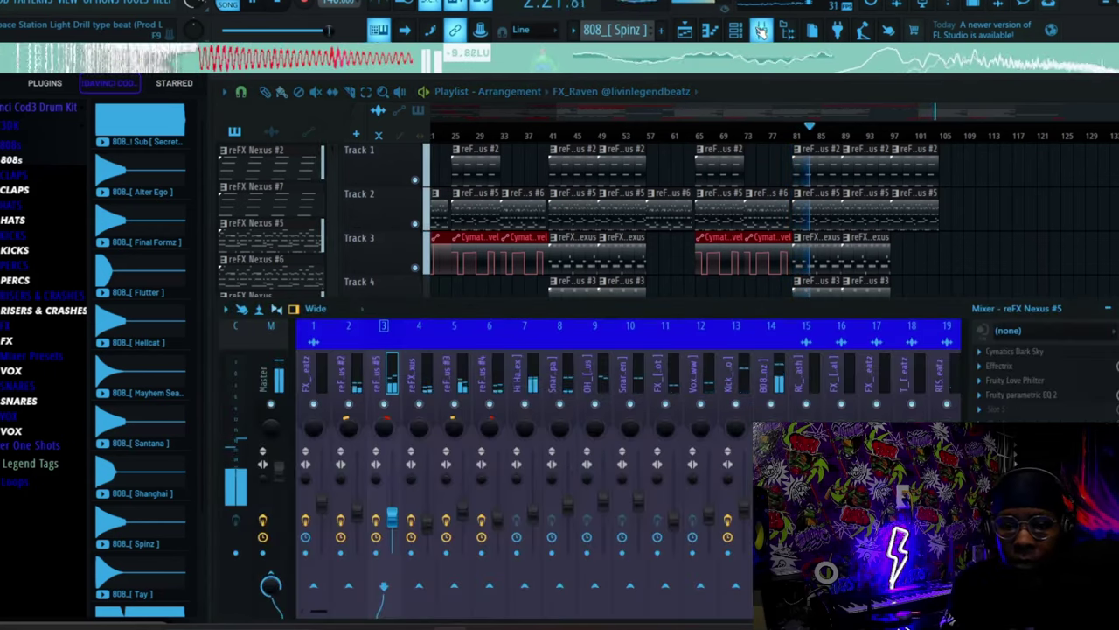
{"action": "left_click", "coordinate": [709, 518]}
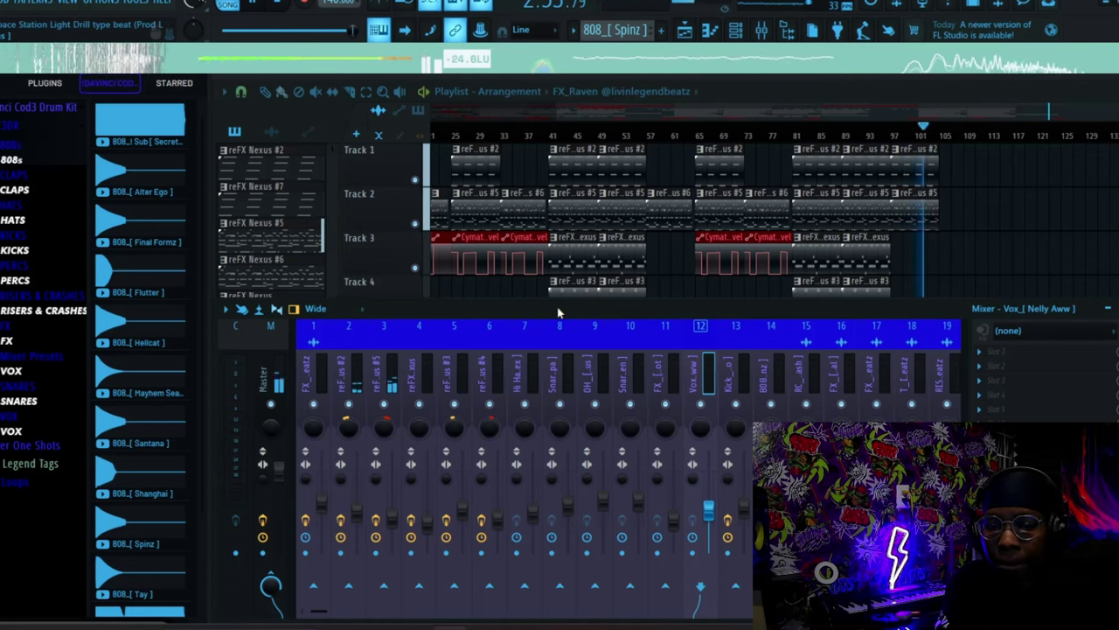
{"action": "left_click", "coordinate": [280, 4]}
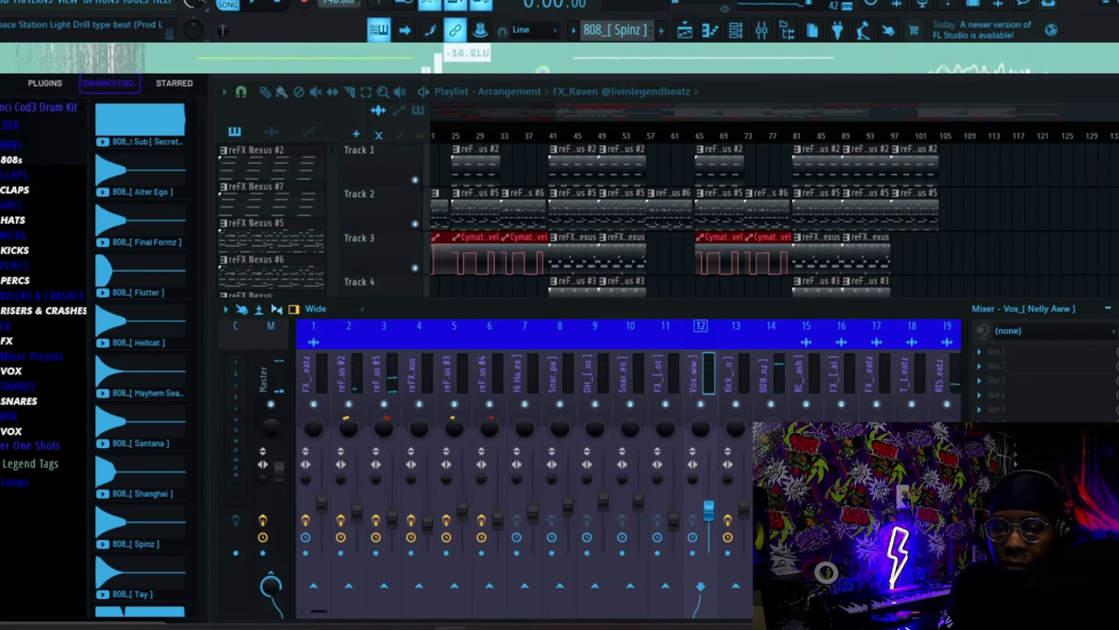